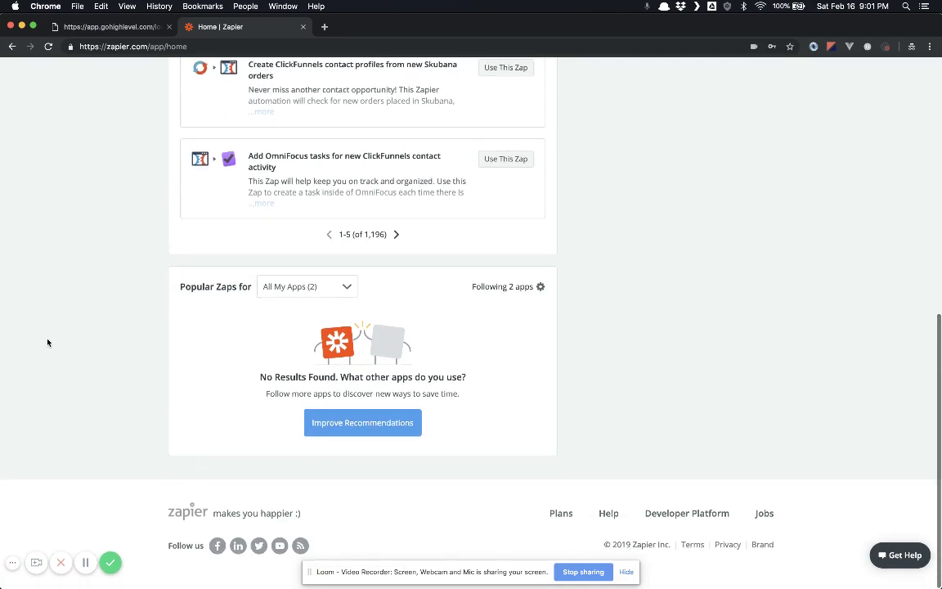
- Open Zapier's Developer Platform in a new browser tab
{"action": "scroll", "coordinate": [64, 292], "scroll_direction": "up", "scroll_amount": 10}
{"action": "scroll", "coordinate": [65, 292], "scroll_direction": "down", "scroll_amount": 6}
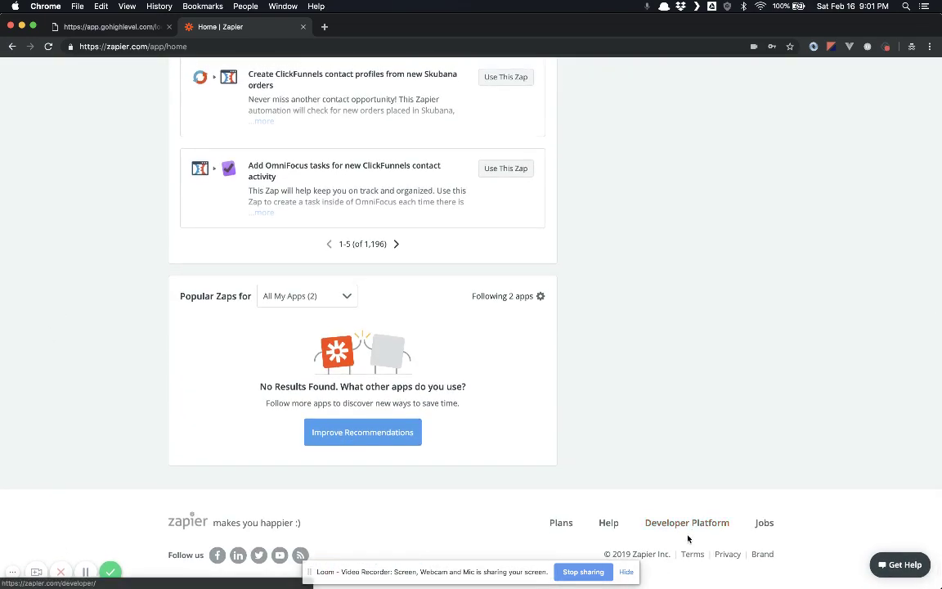
{"action": "right_click", "coordinate": [687, 517]}
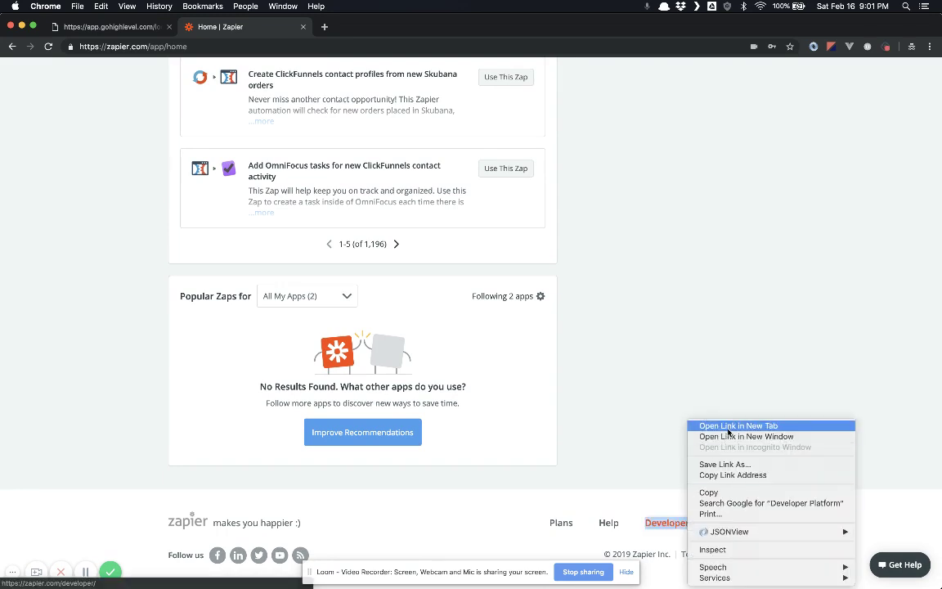
{"action": "left_click", "coordinate": [702, 426]}
{"action": "left_click", "coordinate": [372, 30]}
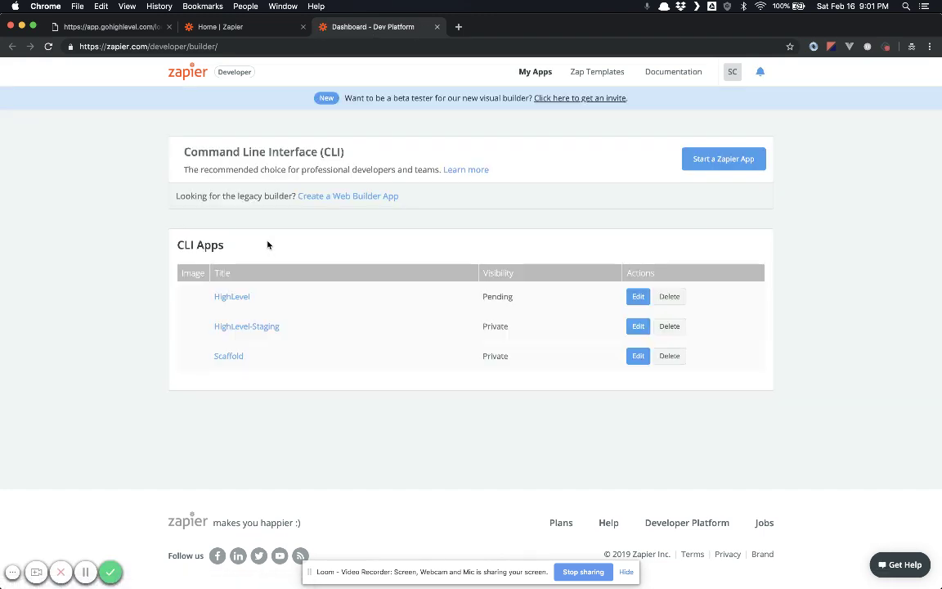
- Open the HighLevel CLI app, look over its usage statistics, and go to its visibility settings
{"action": "left_click", "coordinate": [234, 297]}
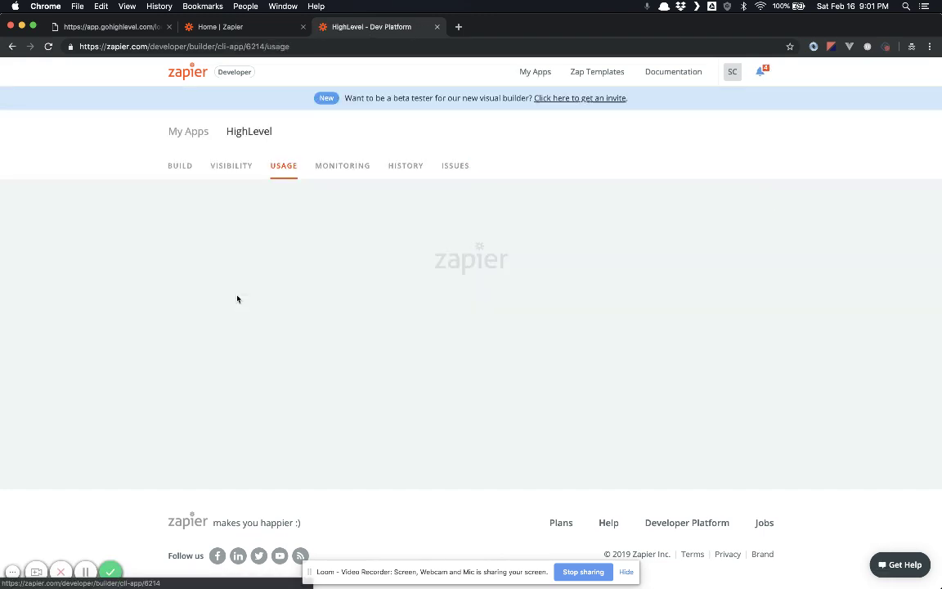
{"action": "scroll", "coordinate": [236, 297], "scroll_direction": "down", "scroll_amount": 2}
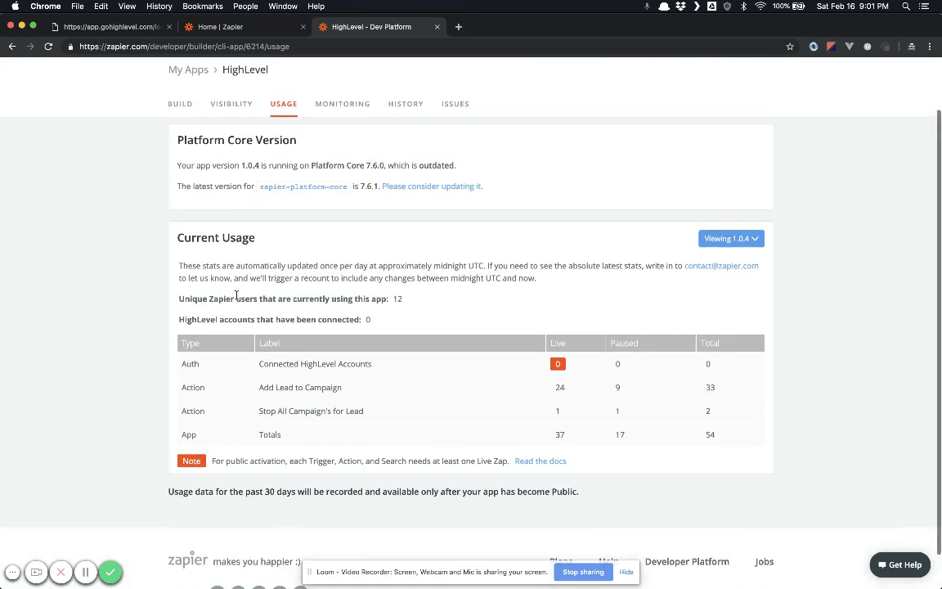
{"action": "scroll", "coordinate": [233, 164], "scroll_direction": "up", "scroll_amount": 2}
{"action": "left_click", "coordinate": [231, 157]}
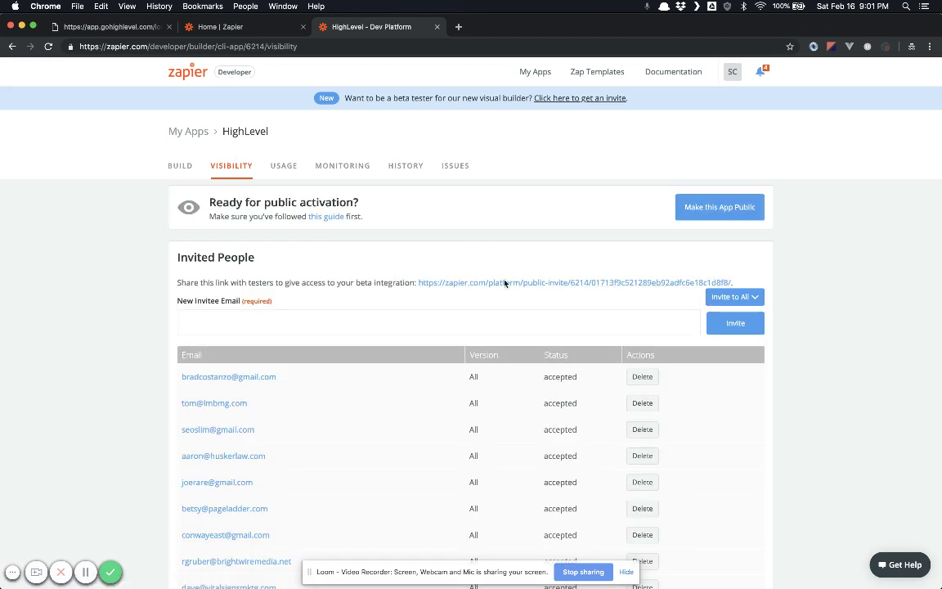
- Copy the tester invite link, open it in a new browser tab, and review the HighLevel invitation page
{"action": "right_click", "coordinate": [486, 283]}
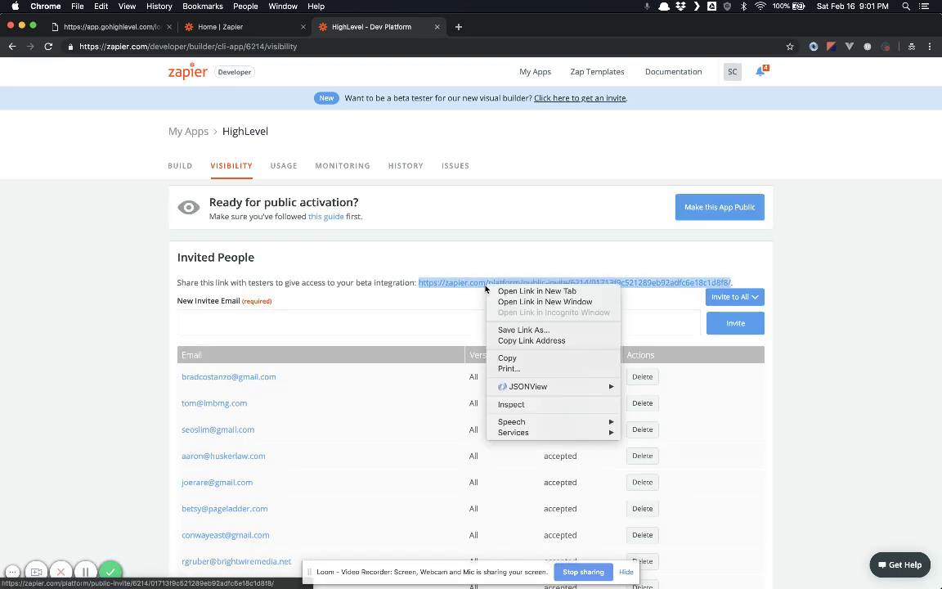
{"action": "left_click", "coordinate": [496, 361]}
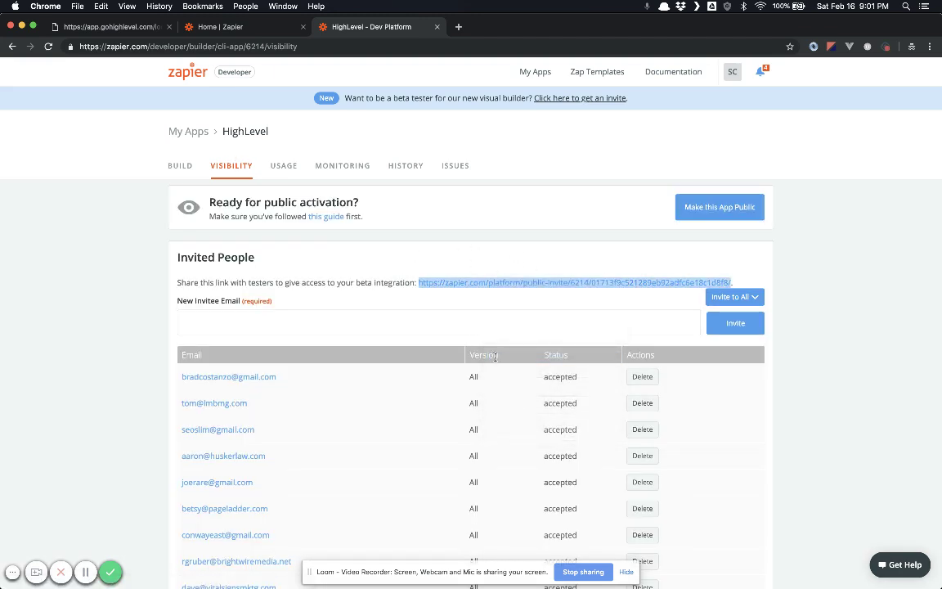
{"action": "key", "text": "super+shift+n"}
{"action": "key", "text": "super+v"}
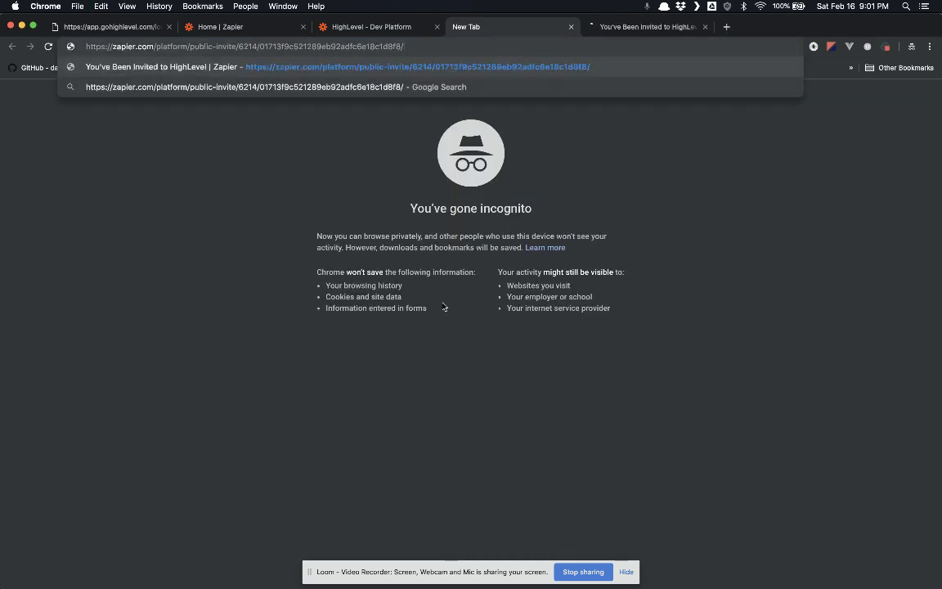
{"action": "key", "text": "Return"}
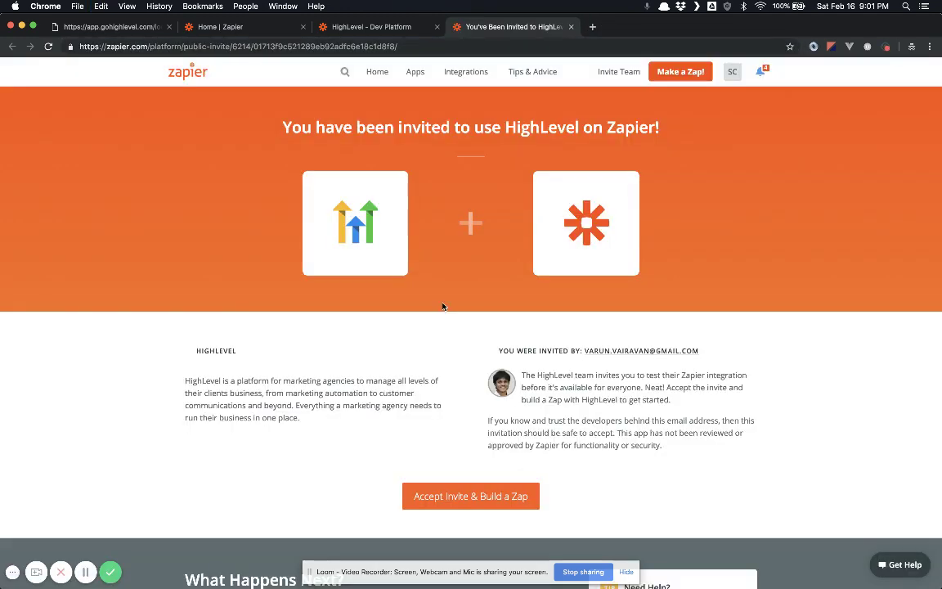
{"action": "scroll", "coordinate": [442, 307], "scroll_direction": "down", "scroll_amount": 5}
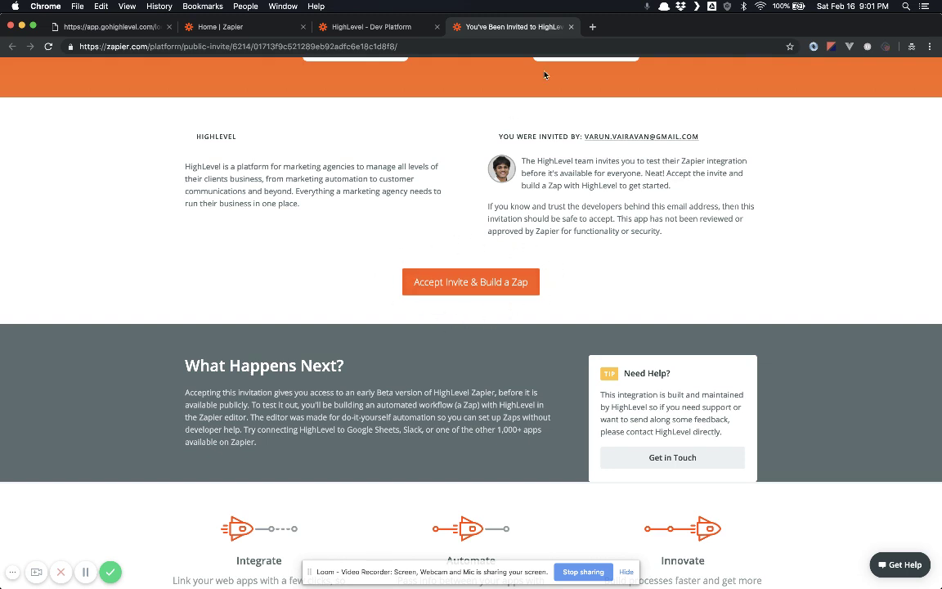
- Close the invitation and developer pages and start making a new Zap from the Zapier home page
{"action": "left_click", "coordinate": [571, 27]}
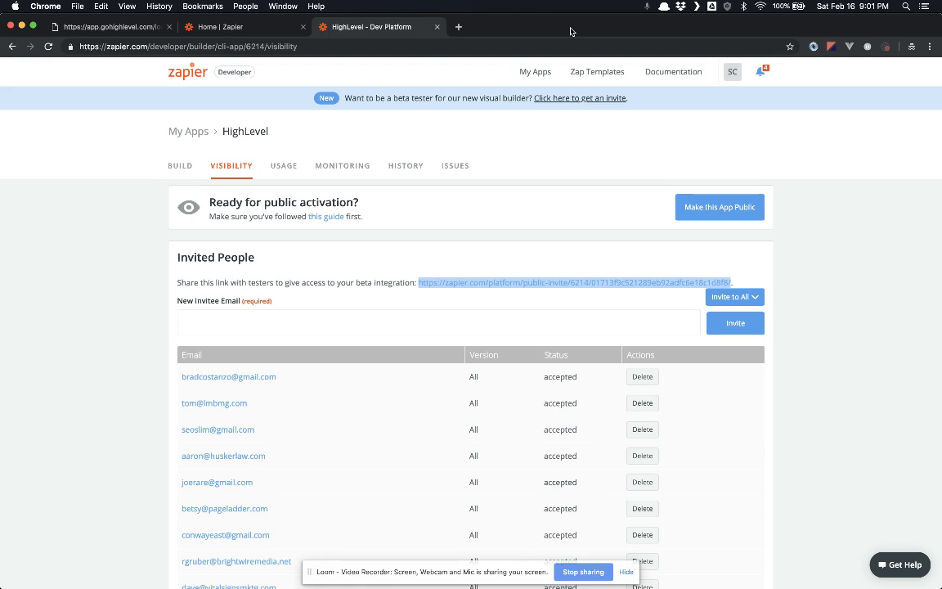
{"action": "left_click", "coordinate": [436, 27]}
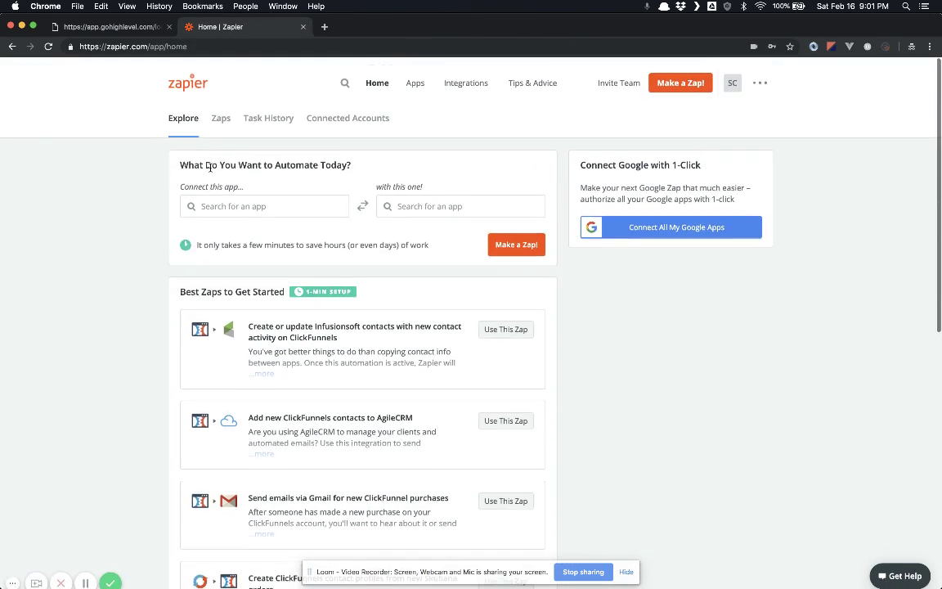
{"action": "scroll", "coordinate": [210, 172], "scroll_direction": "down", "scroll_amount": 1}
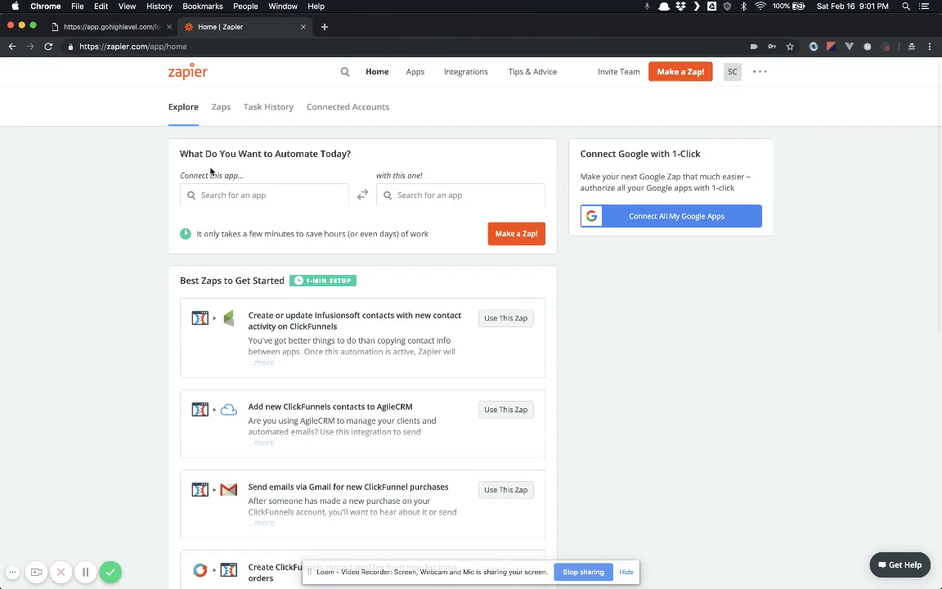
{"action": "left_click", "coordinate": [670, 72]}
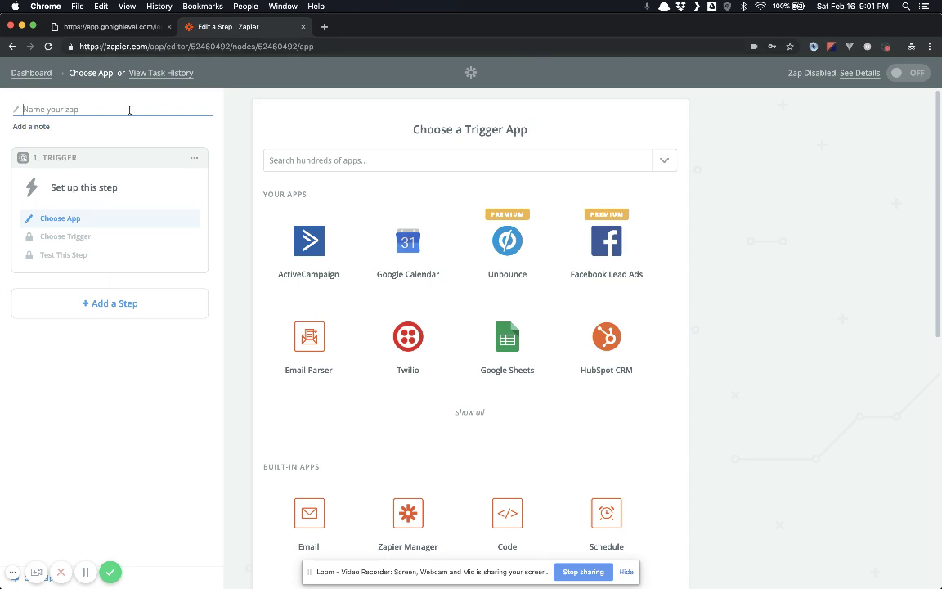
- Choose Facebook Lead Ads as the trigger app with the New Lead trigger and the already connected account
{"action": "left_click", "coordinate": [605, 249]}
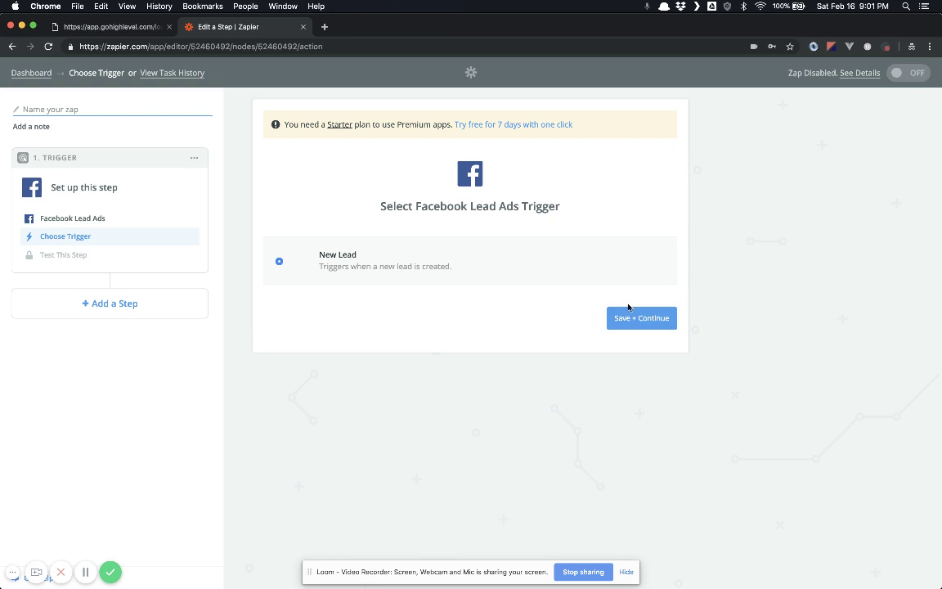
{"action": "left_click", "coordinate": [624, 327]}
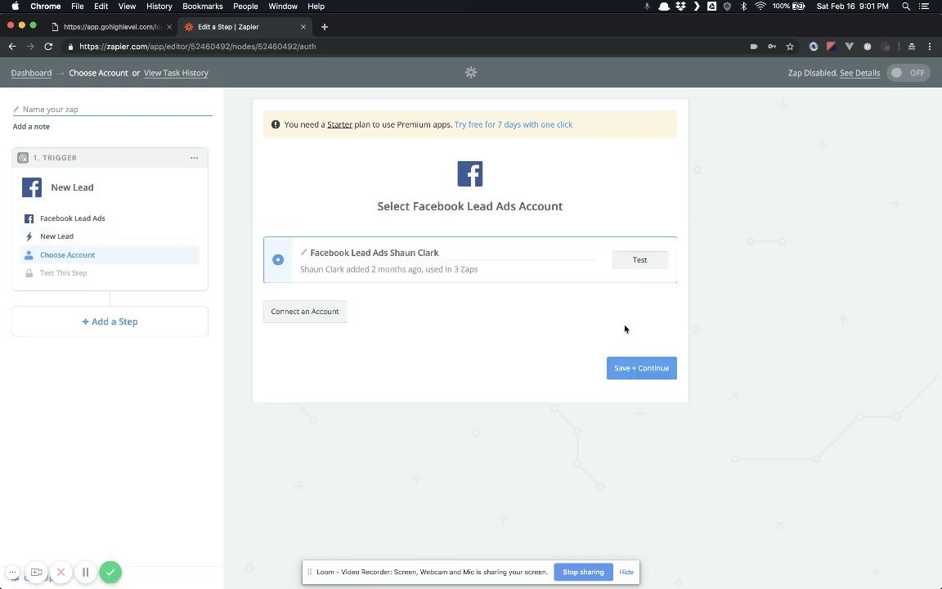
{"action": "left_click", "coordinate": [639, 365]}
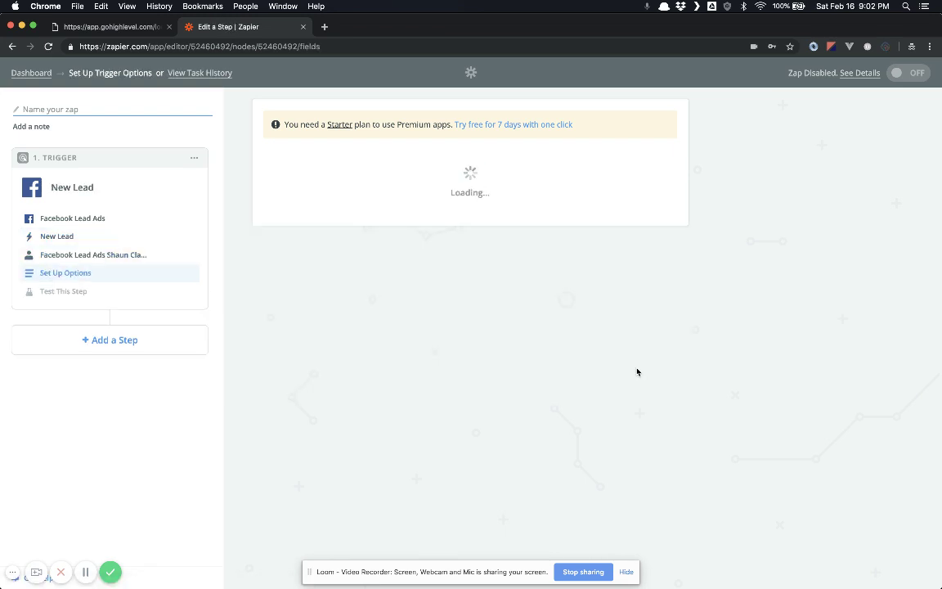
- Set the trigger's page to Prosper MD and its form to Untitled form 2018-04-21, and pull in Lead A as the sample
{"action": "left_click", "coordinate": [604, 294]}
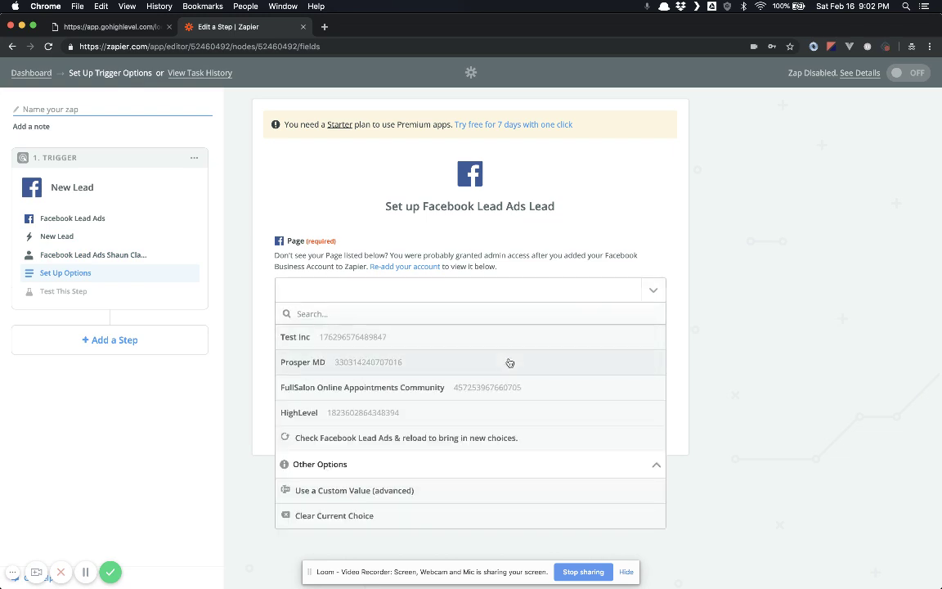
{"action": "left_click", "coordinate": [506, 365]}
{"action": "left_click", "coordinate": [500, 354]}
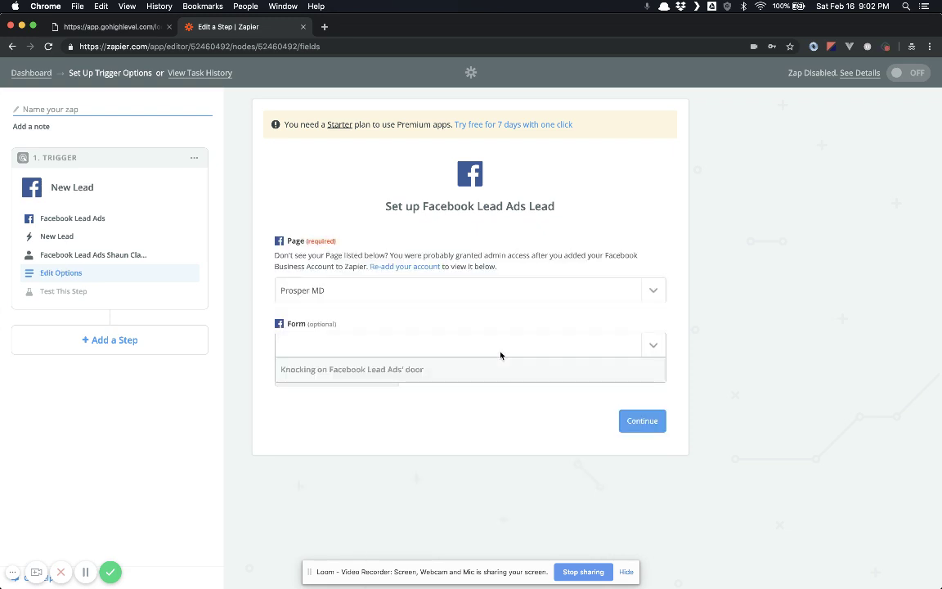
{"action": "left_click", "coordinate": [481, 393]}
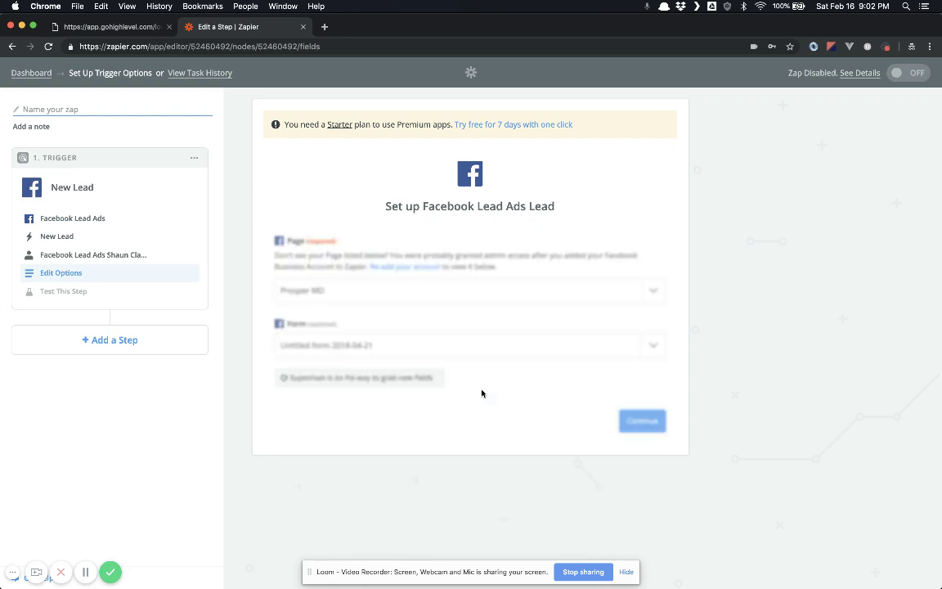
{"action": "left_click", "coordinate": [629, 420]}
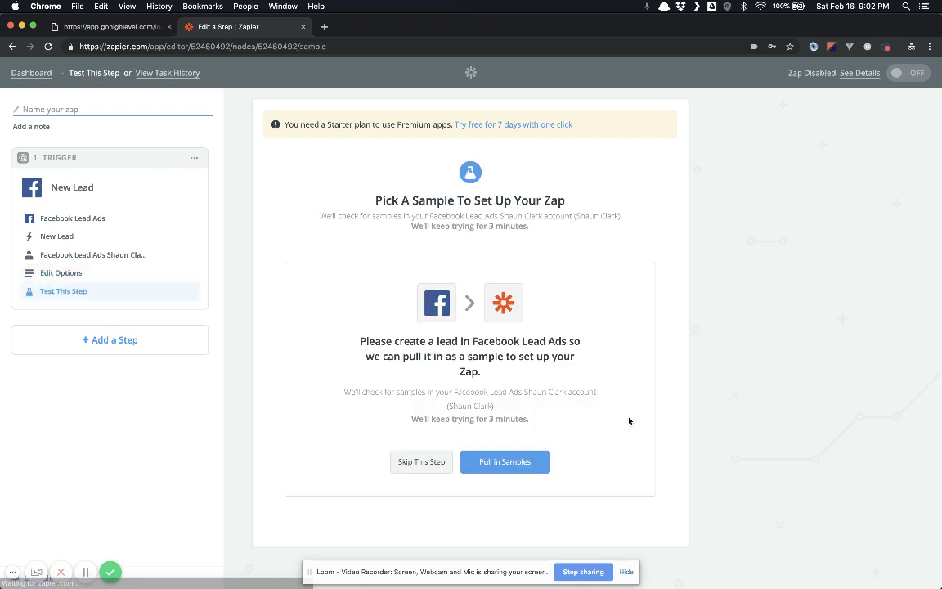
{"action": "left_click", "coordinate": [496, 463]}
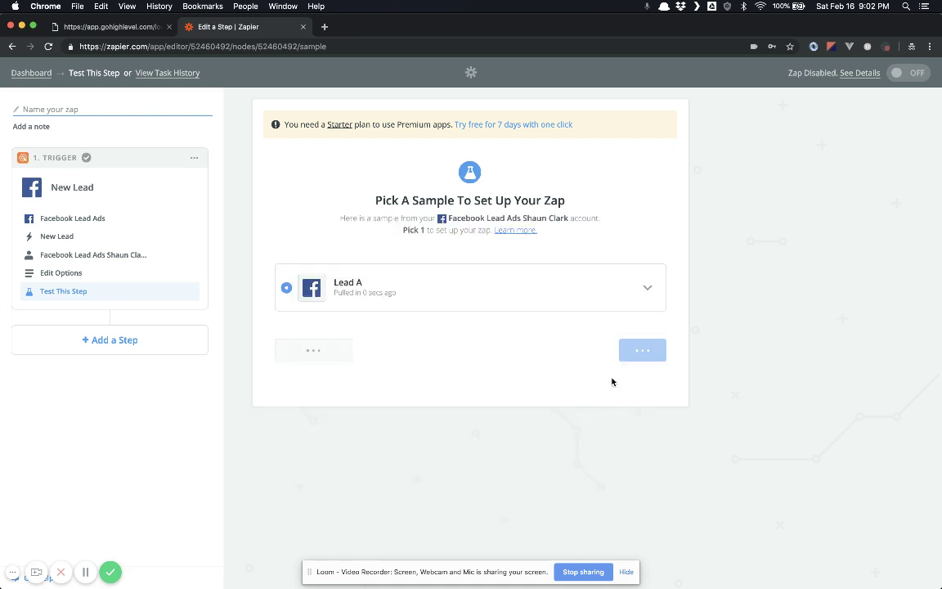
{"action": "left_click", "coordinate": [642, 349]}
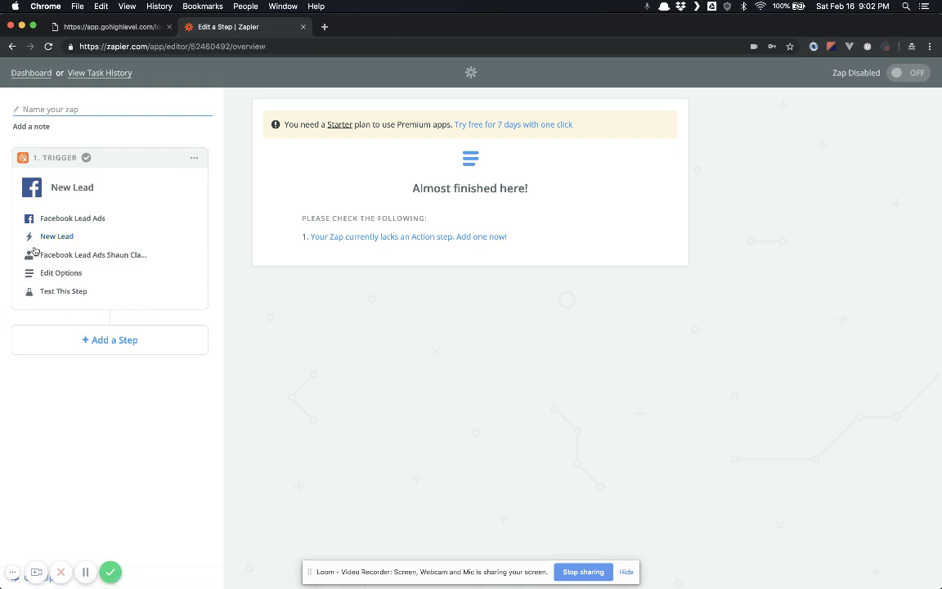
- Add an Action/Search step to the Zap and search the action apps for "high"
{"action": "left_click", "coordinate": [106, 338]}
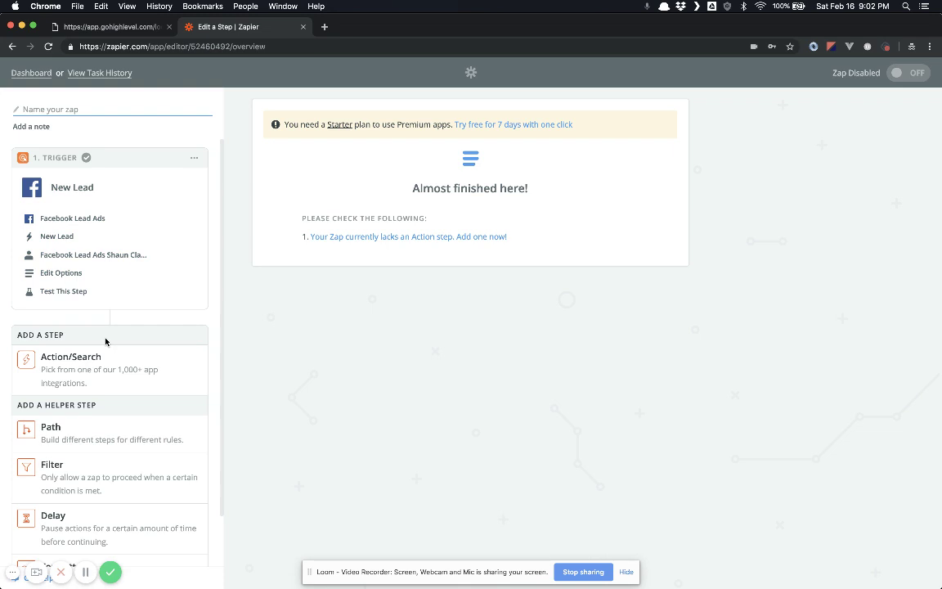
{"action": "left_click", "coordinate": [62, 360]}
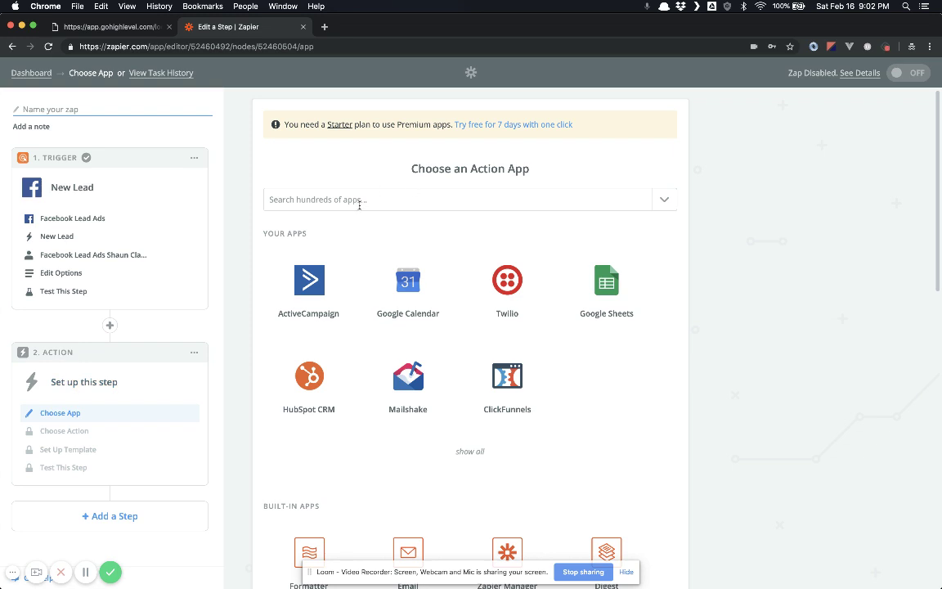
{"action": "left_click", "coordinate": [359, 205]}
{"action": "type", "text": "high"}
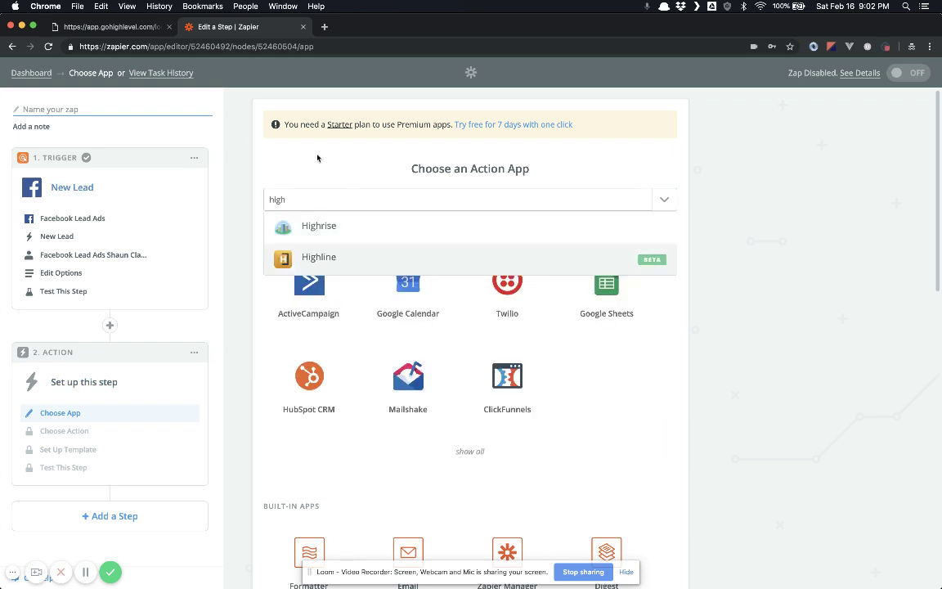
{"action": "scroll", "coordinate": [716, 356], "scroll_direction": "down", "scroll_amount": 10}
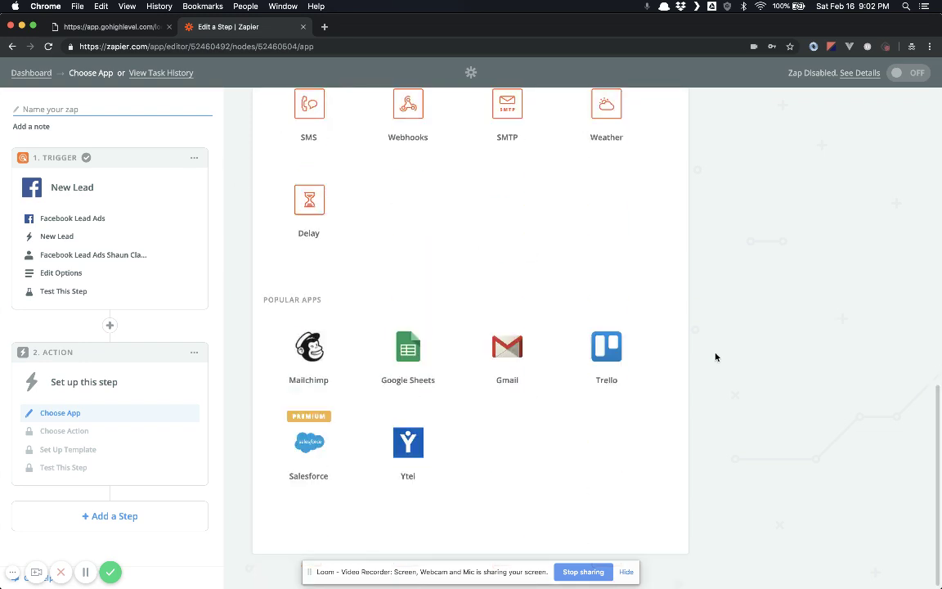
- Open zapier.com in a new browser tab and go to its Developer Platform
{"action": "key", "text": "super+t"}
{"action": "type", "text": "zapier.com"}
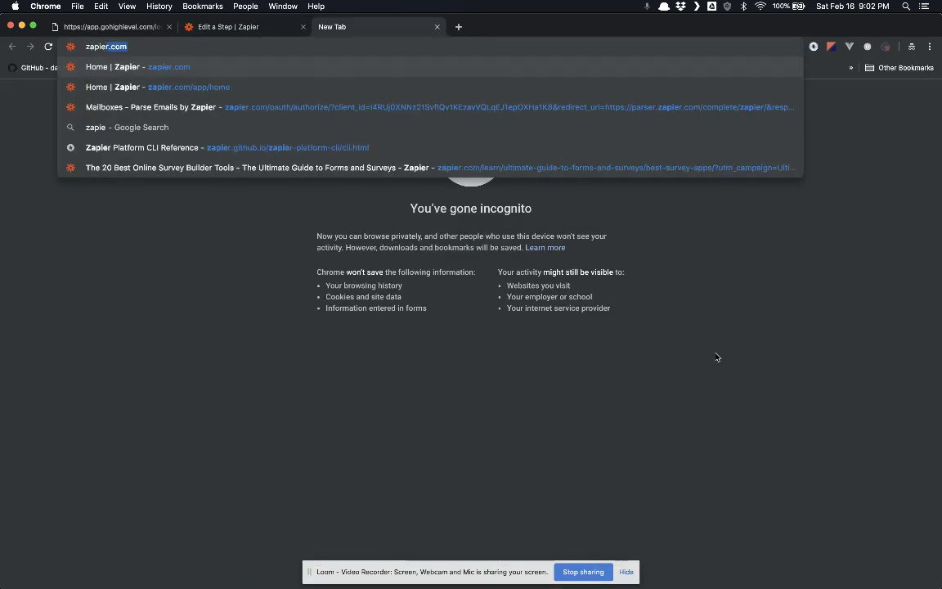
{"action": "key", "text": "Return"}
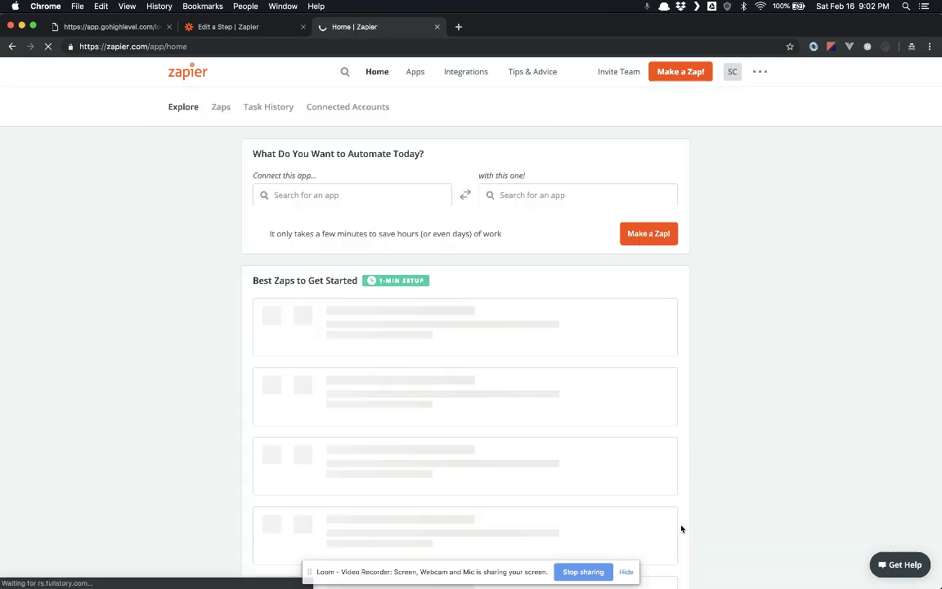
{"action": "scroll", "coordinate": [681, 527], "scroll_direction": "down", "scroll_amount": 10}
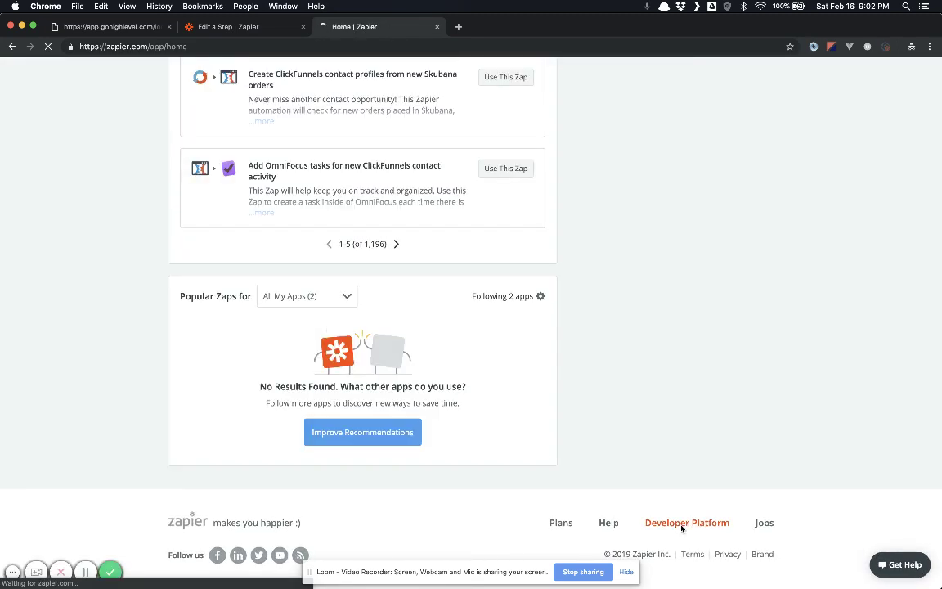
{"action": "left_click", "coordinate": [681, 524]}
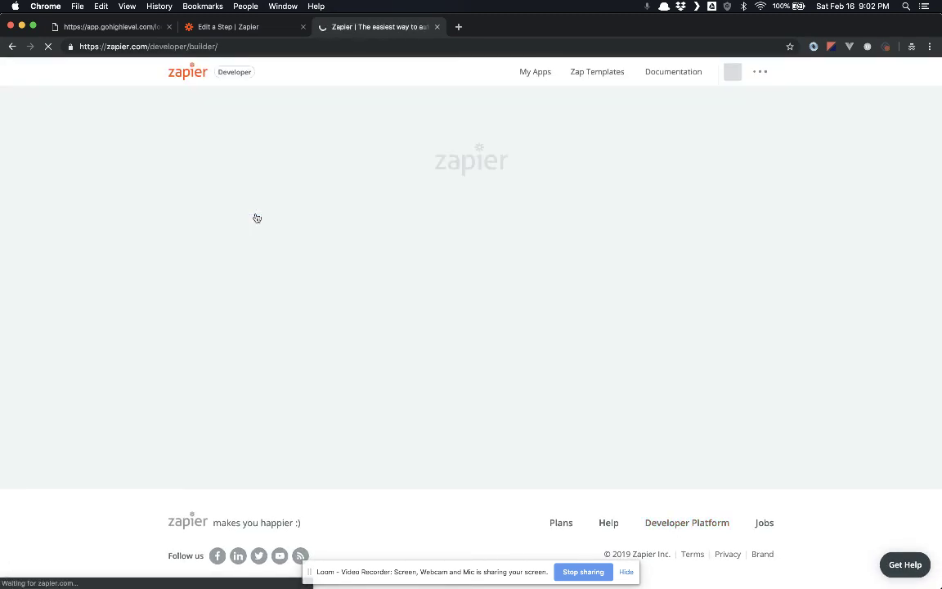
- Open the tester invite link from the HighLevel app's visibility settings in a new browser tab and switch to it
{"action": "left_click", "coordinate": [233, 297]}
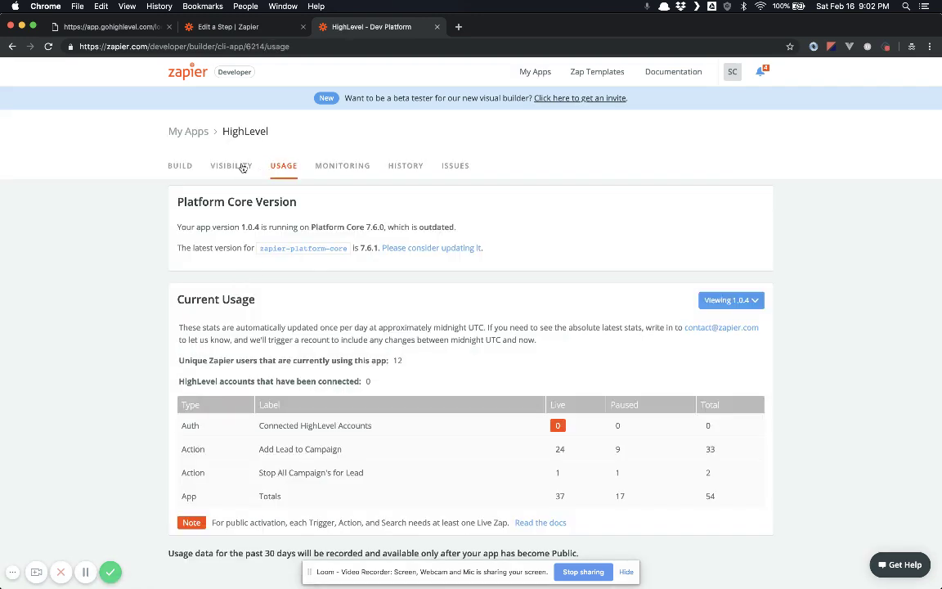
{"action": "left_click", "coordinate": [241, 168]}
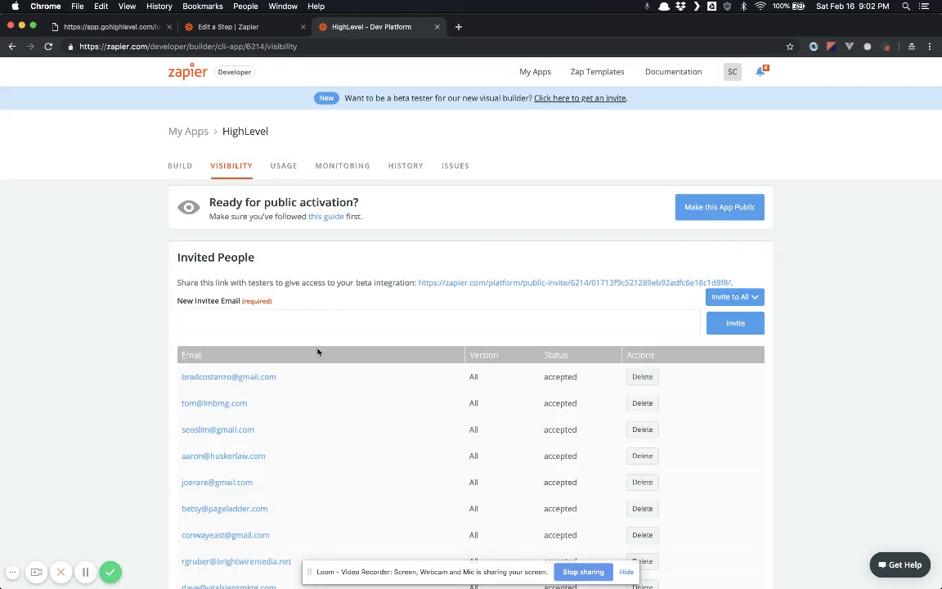
{"action": "right_click", "coordinate": [433, 283]}
{"action": "left_click", "coordinate": [455, 291]}
{"action": "left_click", "coordinate": [488, 36]}
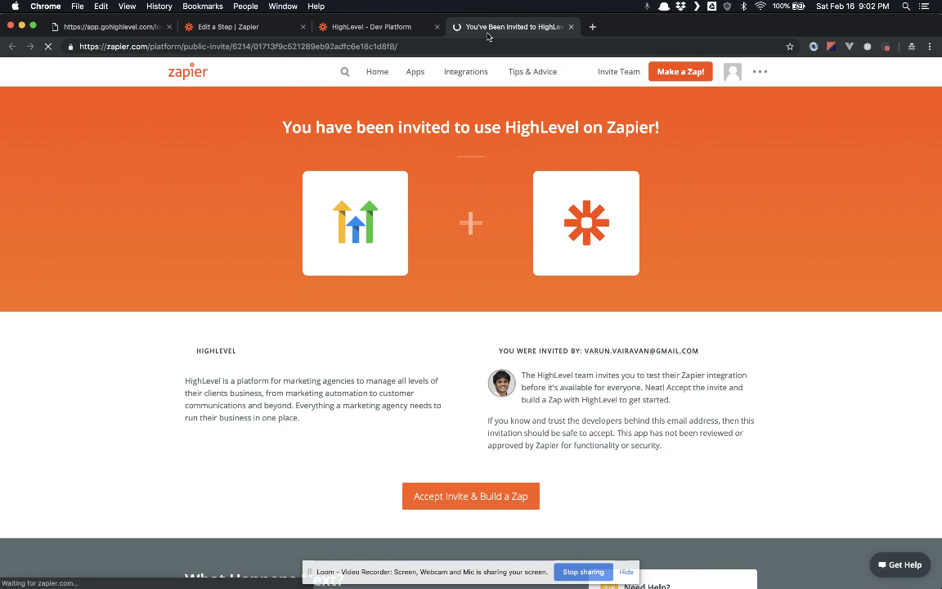
- Accept the invite to use HighLevel on Zapier and return to the Zap being edited
{"action": "scroll", "coordinate": [471, 274], "scroll_direction": "down", "scroll_amount": 3}
{"action": "left_click", "coordinate": [471, 424]}
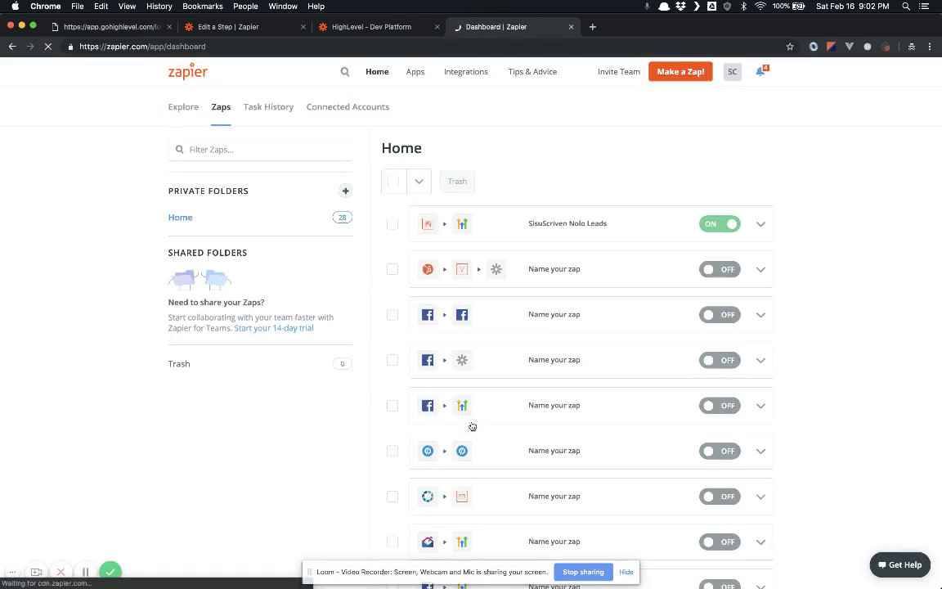
{"action": "left_click", "coordinate": [228, 28]}
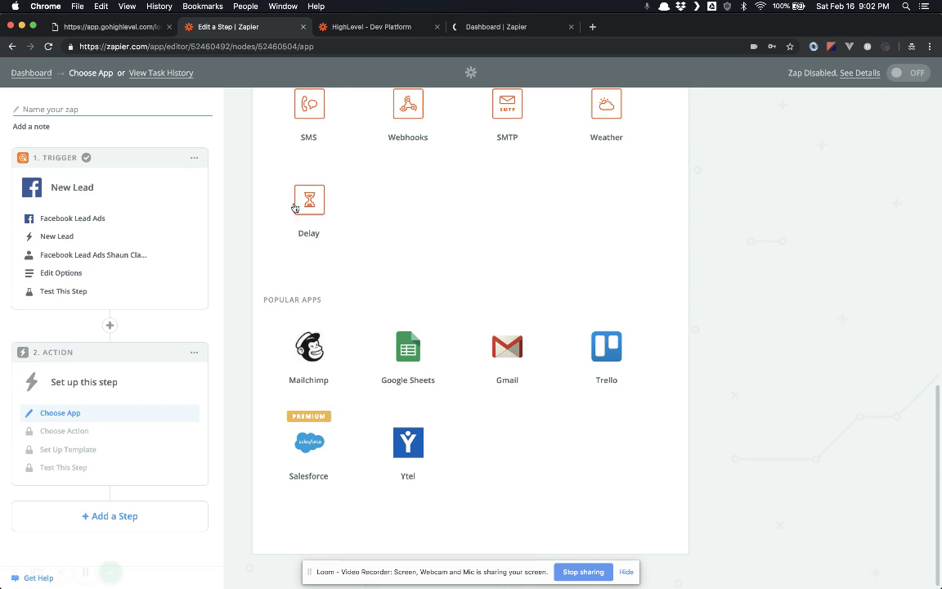
- Search the action apps for "high" and set the action to HighLevel (1.0.4) with Add Lead to Campaign
{"action": "scroll", "coordinate": [295, 206], "scroll_direction": "up", "scroll_amount": 10}
{"action": "type", "text": "high"}
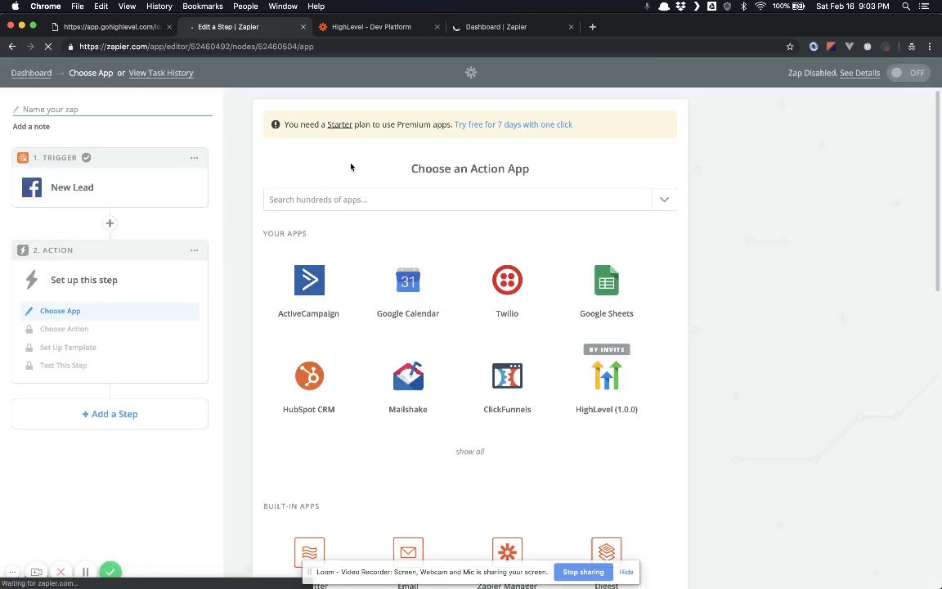
{"action": "left_click", "coordinate": [338, 198]}
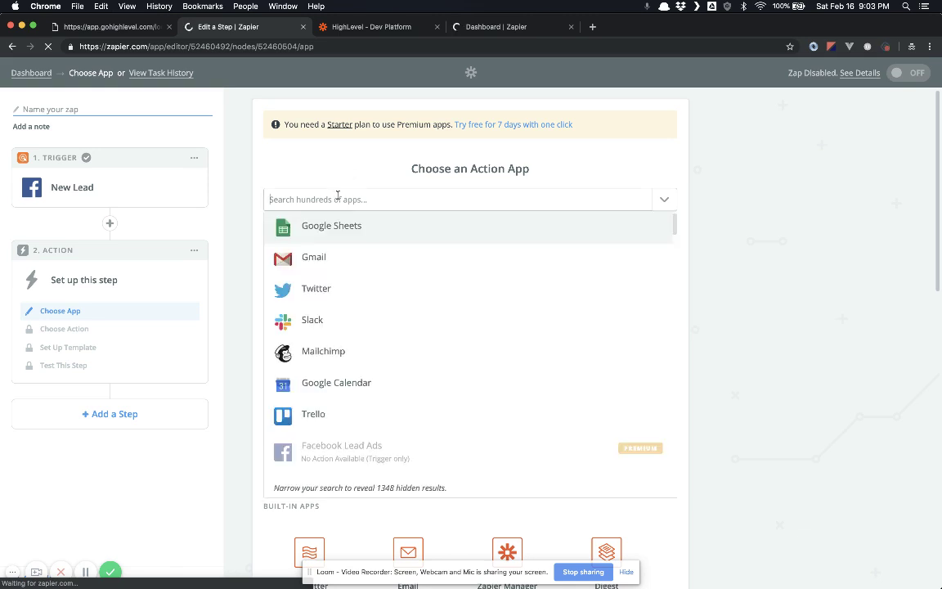
{"action": "type", "text": "high"}
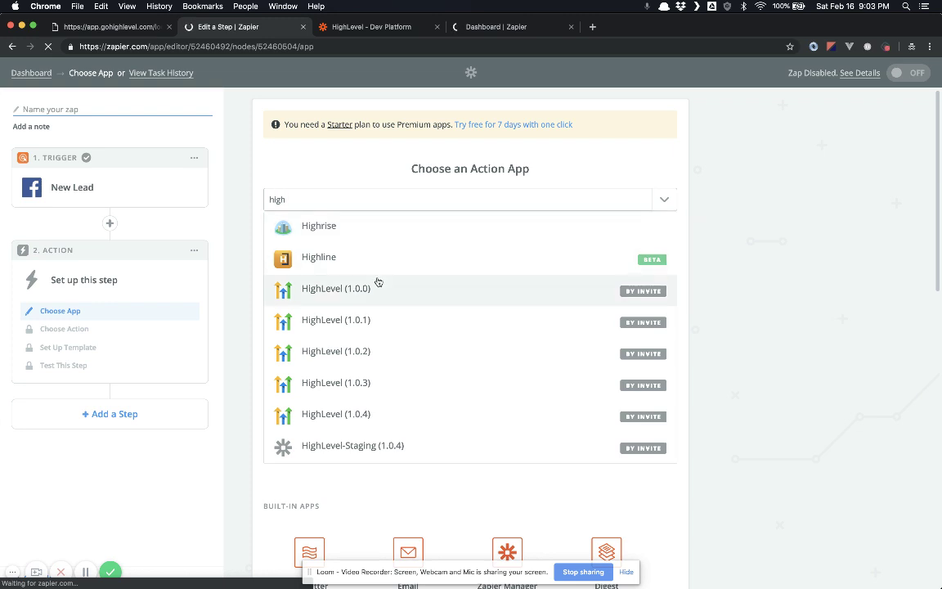
{"action": "left_click", "coordinate": [358, 418]}
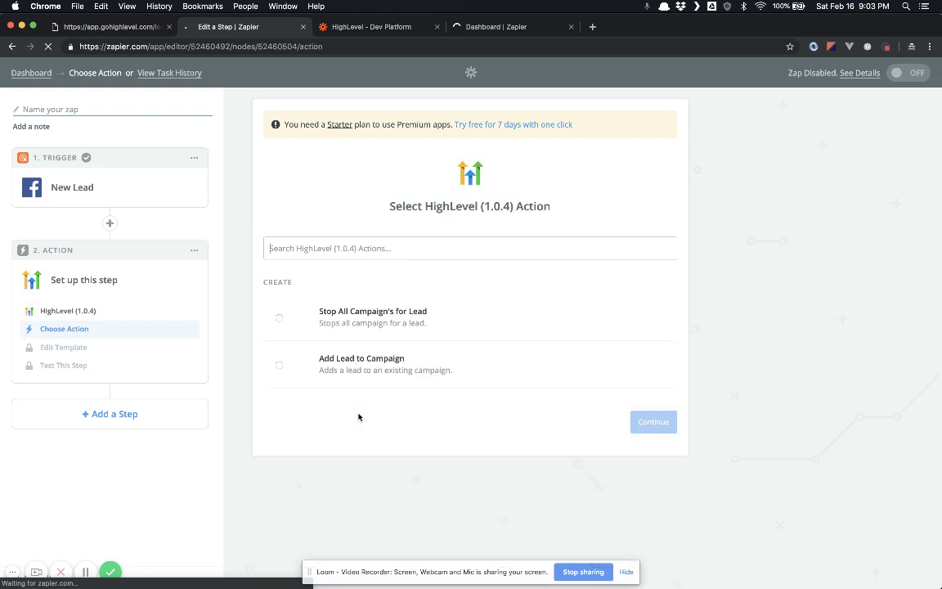
{"action": "left_click", "coordinate": [363, 366]}
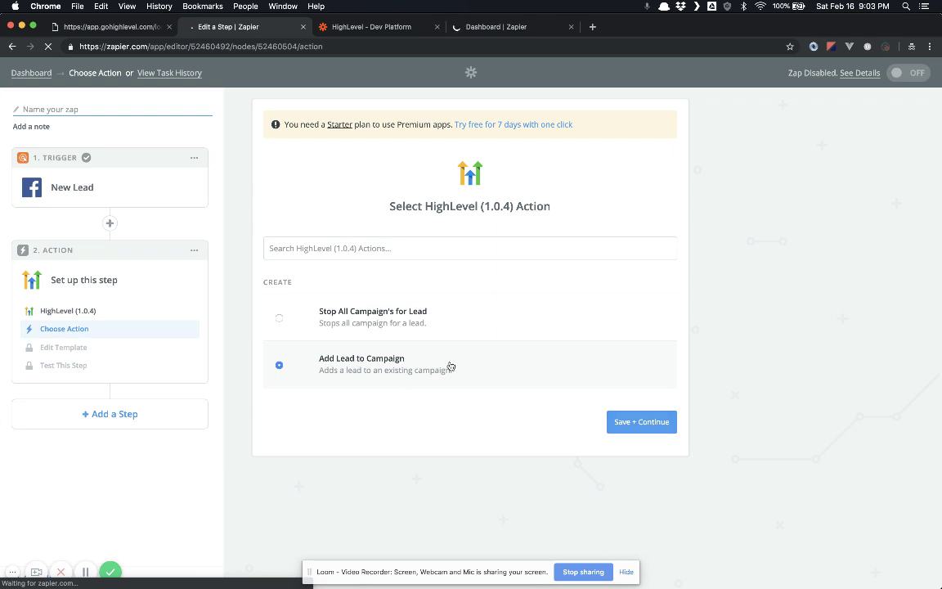
{"action": "left_click", "coordinate": [642, 422]}
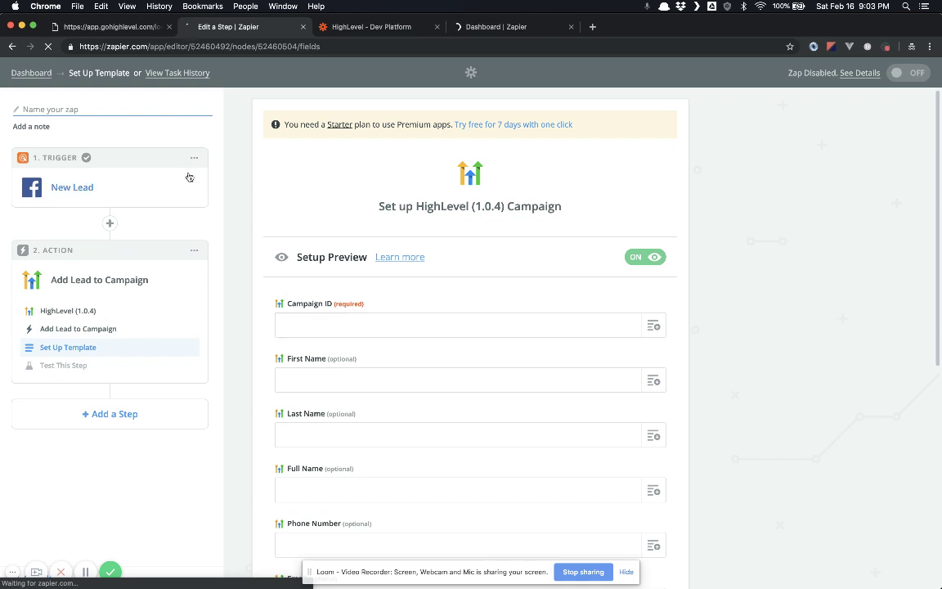
- Switch to HighLevel and copy the Campaign ID of the Call campaign from the Campaigns list
{"action": "left_click", "coordinate": [108, 29]}
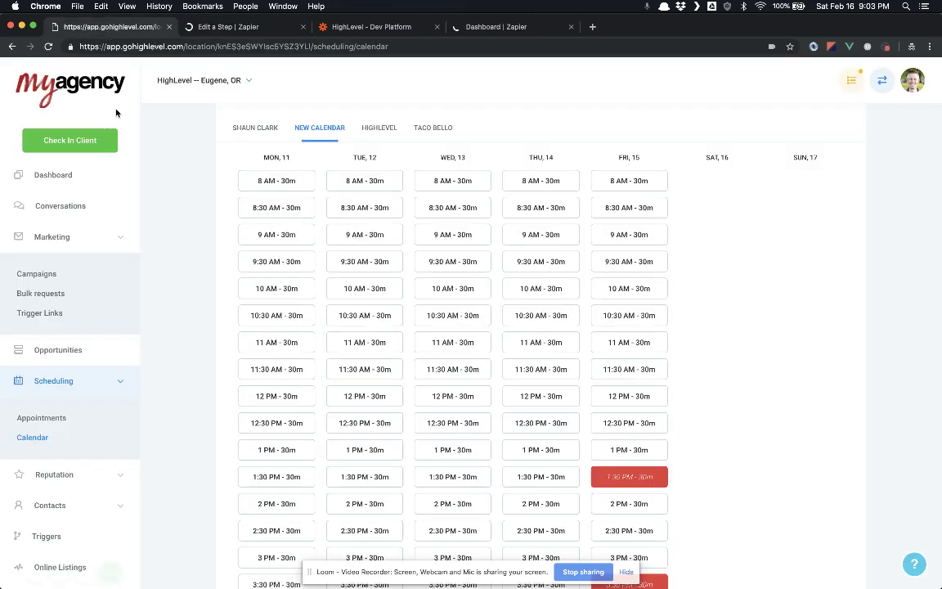
{"action": "left_click", "coordinate": [43, 273]}
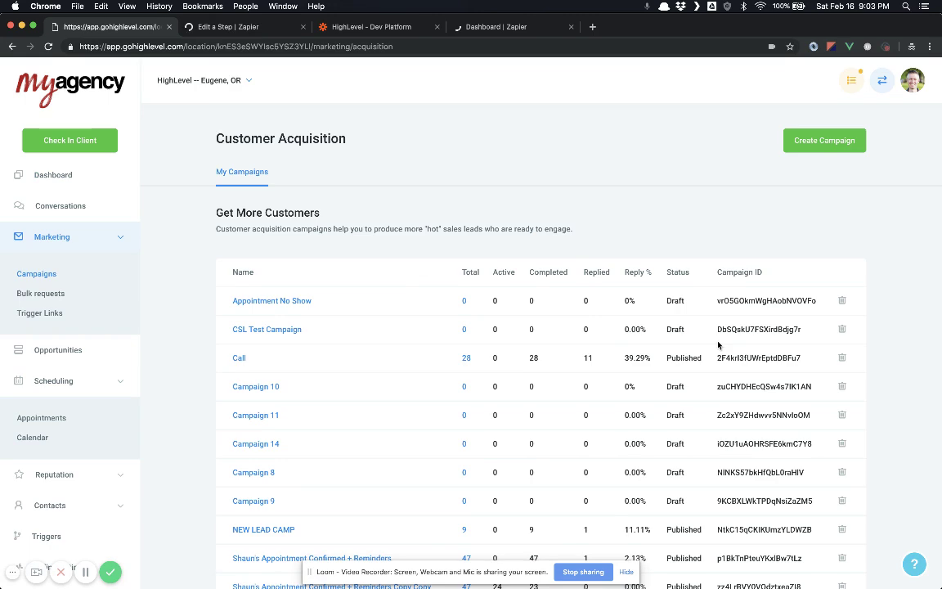
{"action": "scroll", "coordinate": [646, 328], "scroll_direction": "down", "scroll_amount": 2}
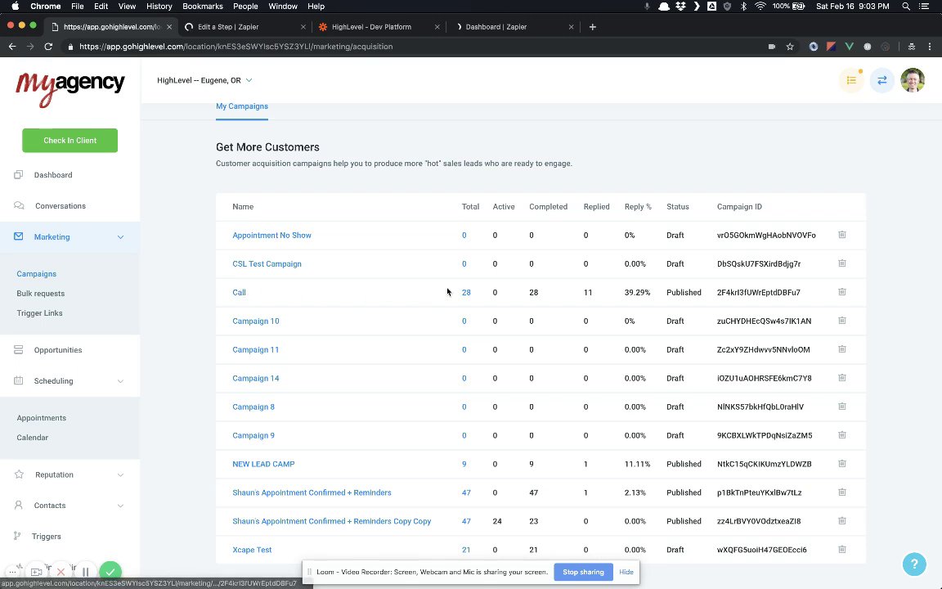
{"action": "double_click", "coordinate": [752, 292]}
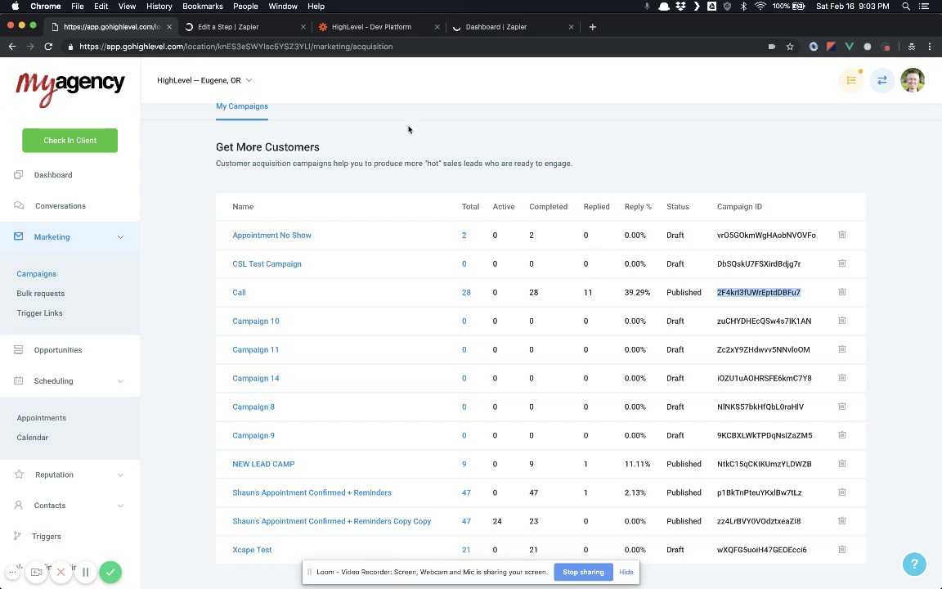
- Return to the Zap and paste the Call campaign's ID as the required Campaign ID
{"action": "left_click", "coordinate": [255, 28]}
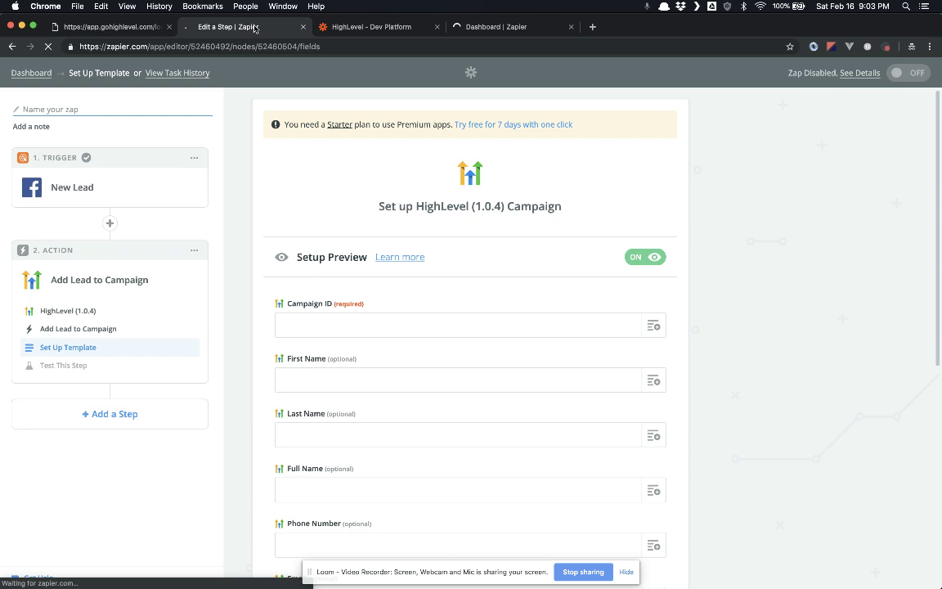
{"action": "left_click", "coordinate": [348, 319]}
{"action": "type", "text": "2F4krl3fUWrEptdD8Fu7"}
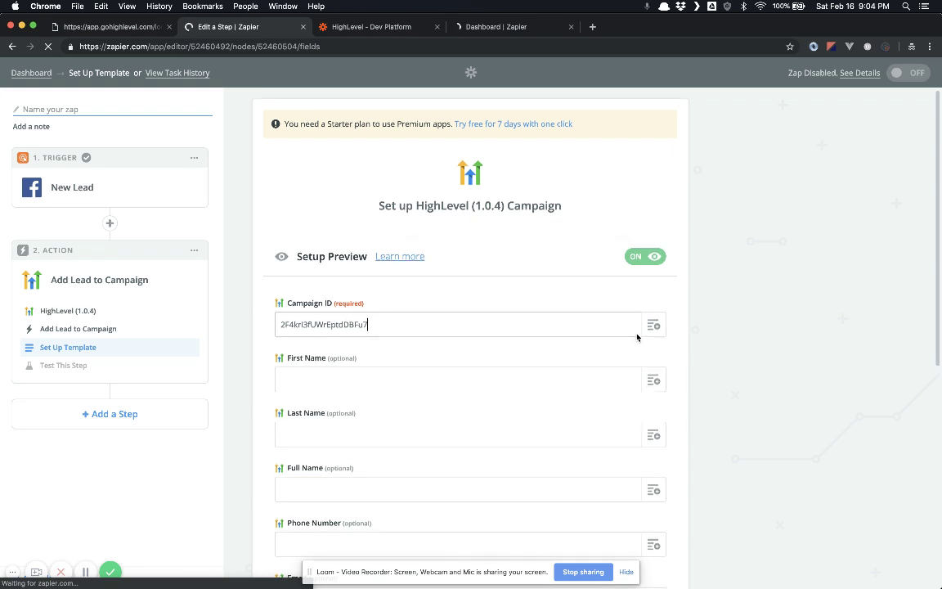
- Map the action's Full Name field to the Full Name value of the Facebook New Lead
{"action": "scroll", "coordinate": [637, 337], "scroll_direction": "down", "scroll_amount": 3}
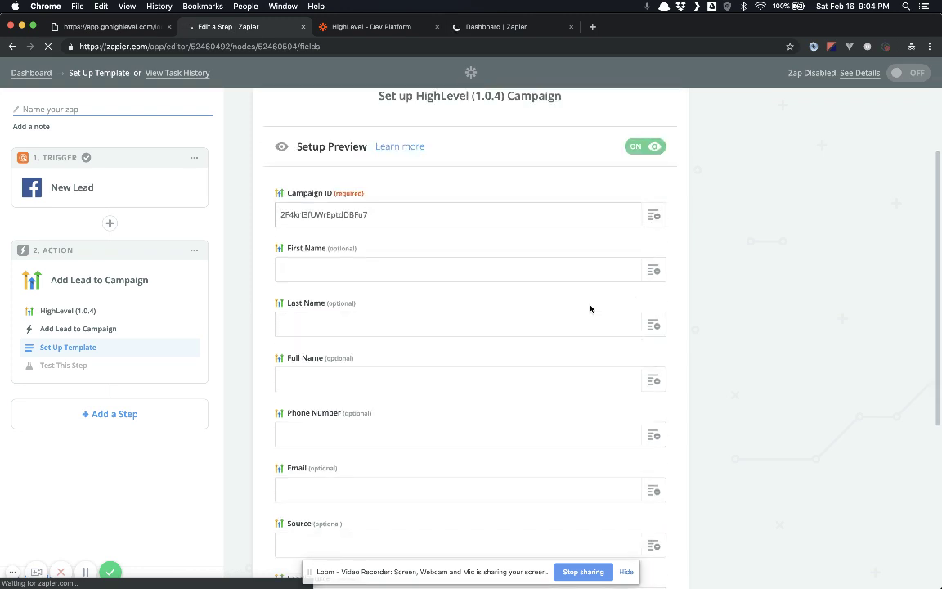
{"action": "left_click", "coordinate": [659, 270]}
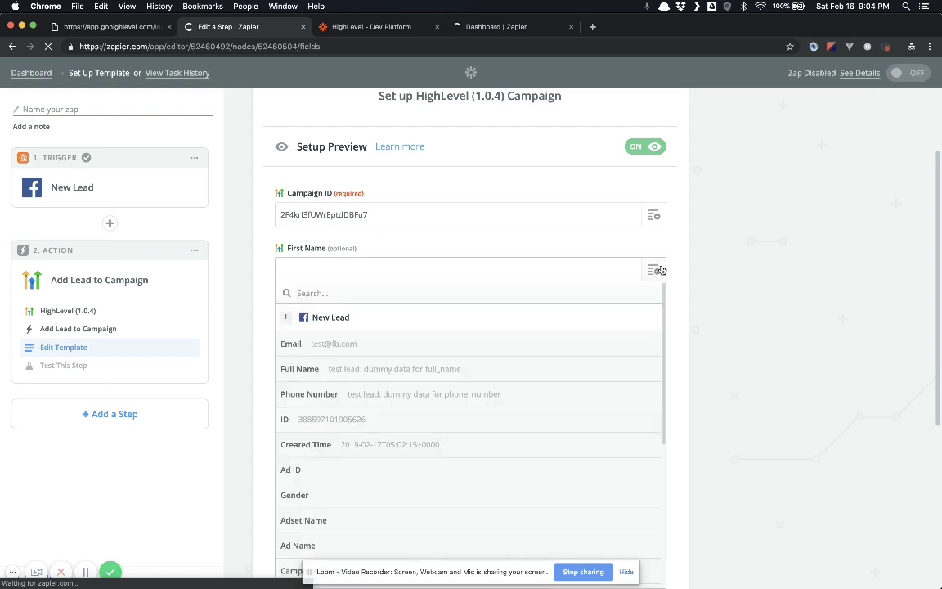
{"action": "left_click", "coordinate": [623, 254]}
{"action": "scroll", "coordinate": [622, 255], "scroll_direction": "down", "scroll_amount": 2}
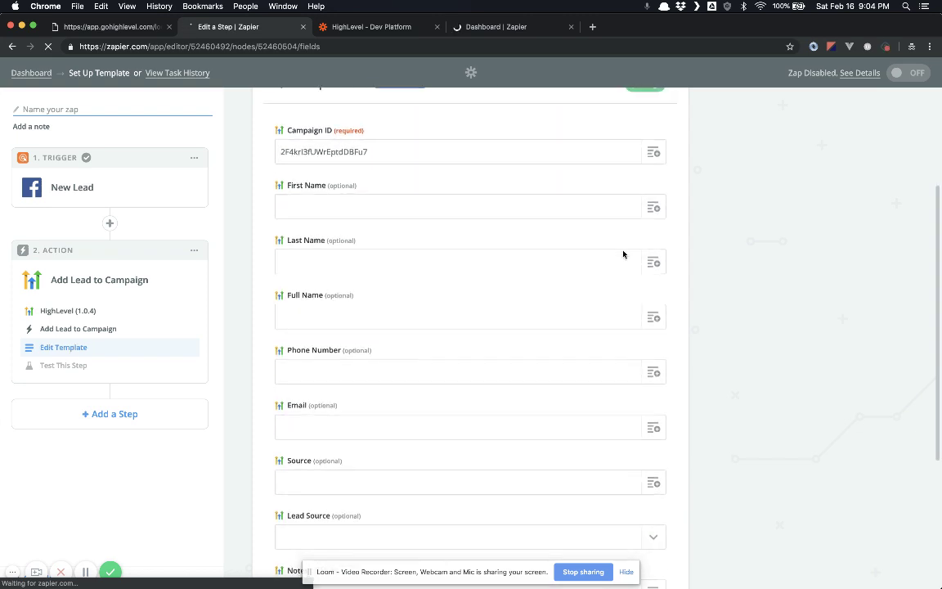
{"action": "left_click", "coordinate": [659, 280]}
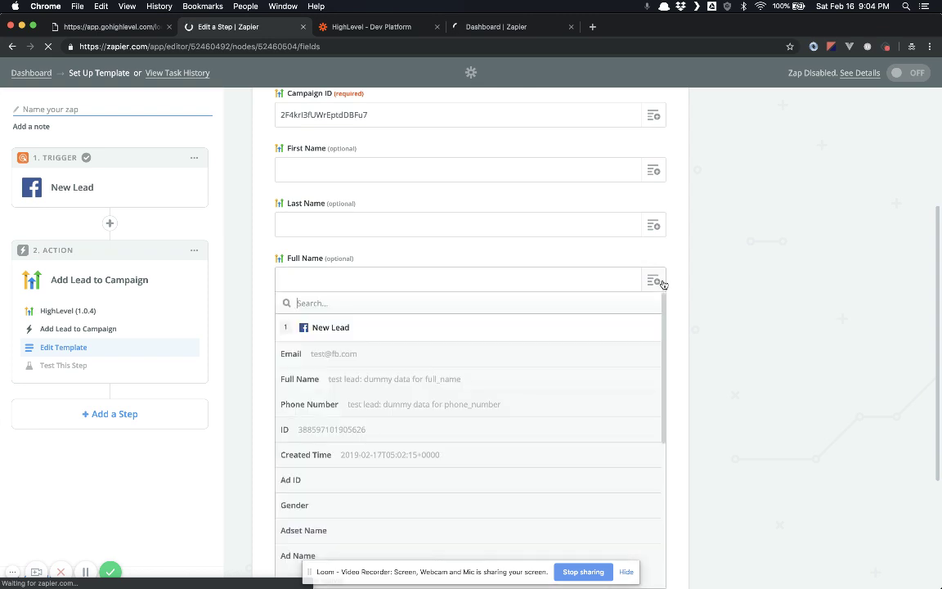
{"action": "left_click", "coordinate": [504, 383]}
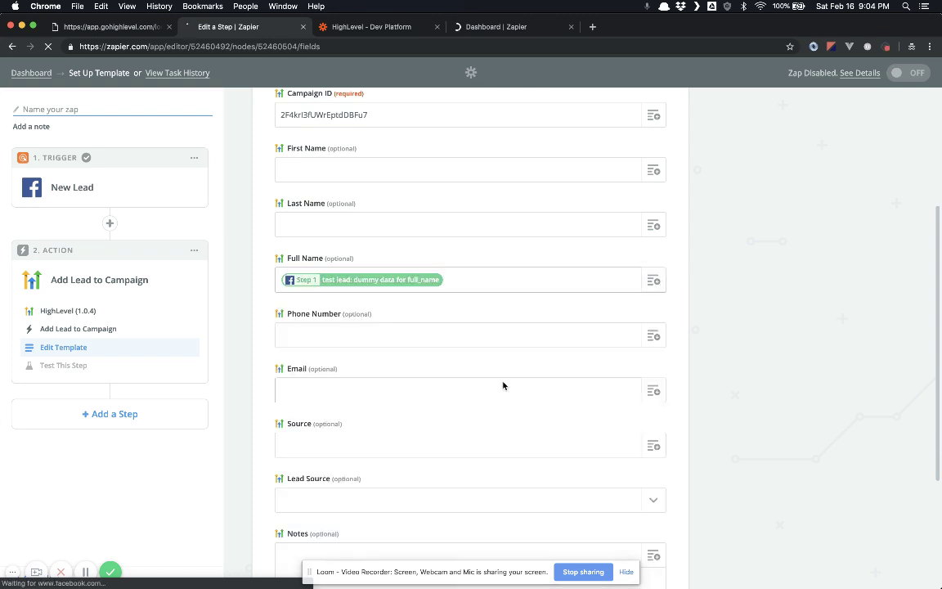
- Map the Phone Number and Email fields to the matching values of the Facebook New Lead
{"action": "left_click", "coordinate": [654, 335]}
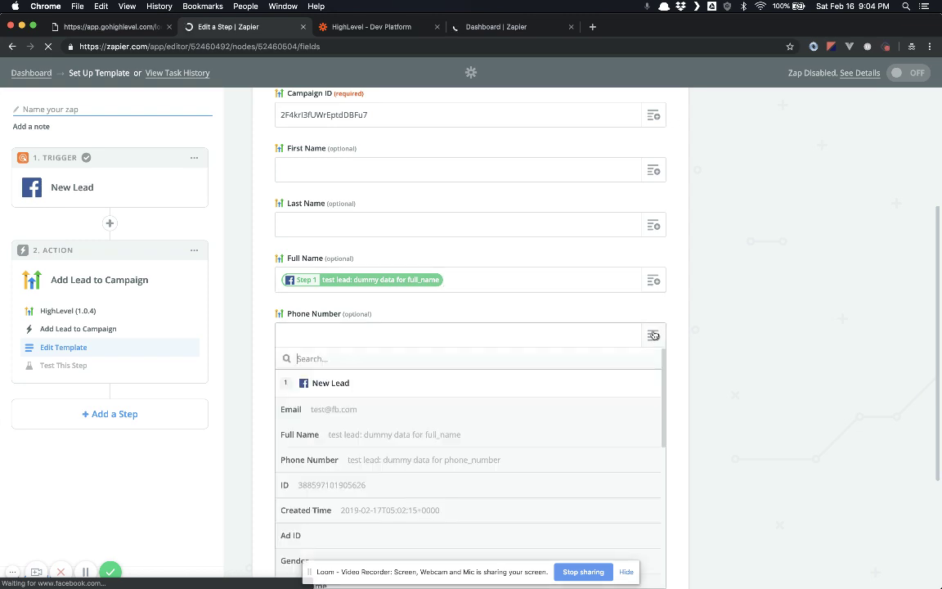
{"action": "left_click", "coordinate": [480, 459]}
{"action": "scroll", "coordinate": [498, 427], "scroll_direction": "down", "scroll_amount": 2}
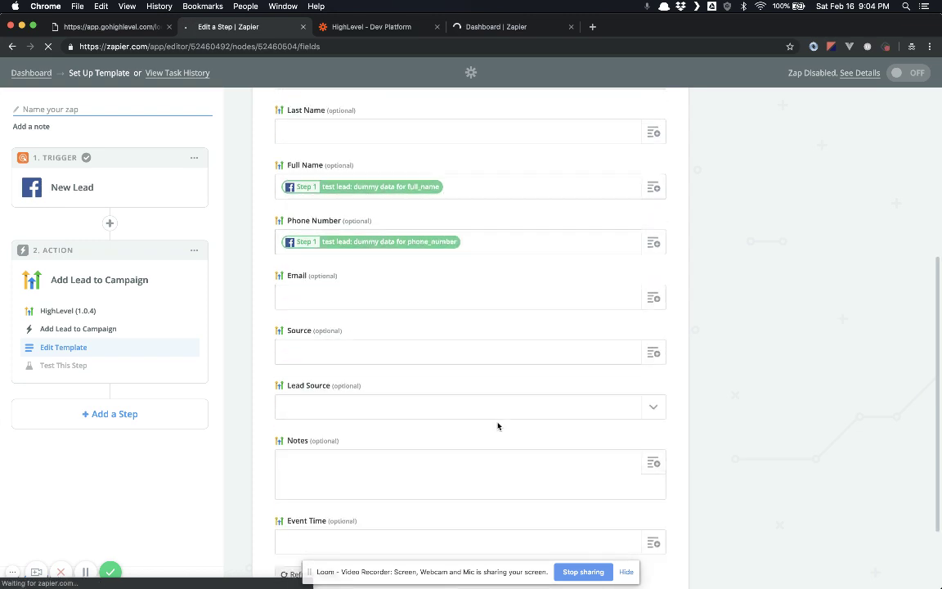
{"action": "left_click", "coordinate": [653, 298]}
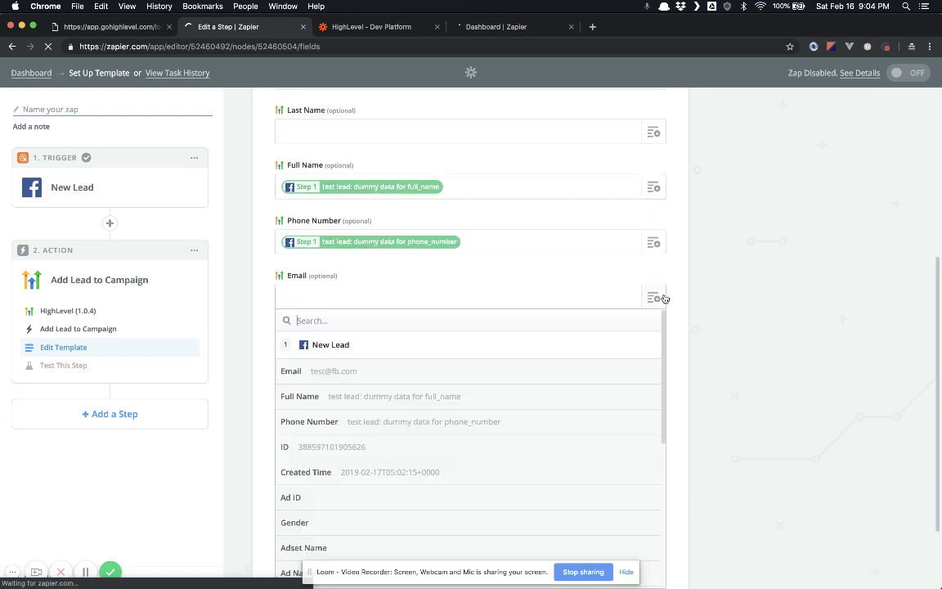
{"action": "left_click", "coordinate": [472, 375]}
- Set the Lead Source of the HighLevel action to Facebook
{"action": "scroll", "coordinate": [472, 373], "scroll_direction": "down", "scroll_amount": 2}
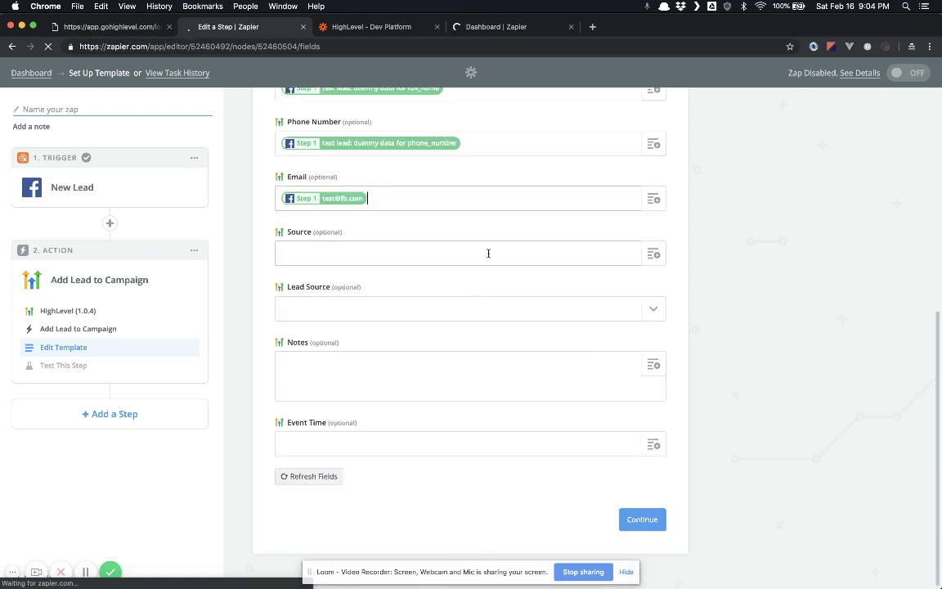
{"action": "left_click", "coordinate": [653, 308]}
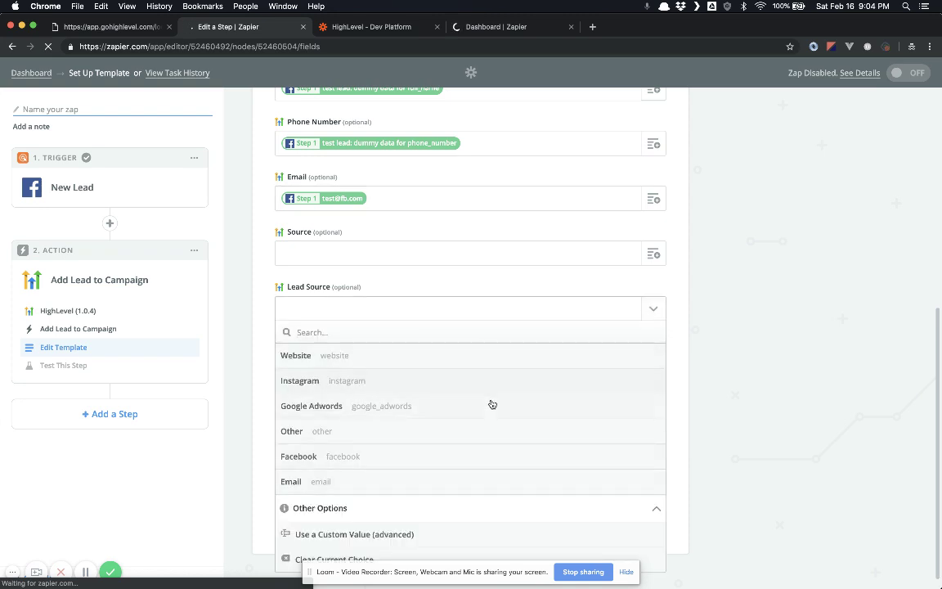
{"action": "left_click", "coordinate": [486, 462]}
- Try Flyer and Adwords as example entries for the Source field, clearing each one
{"action": "left_click", "coordinate": [426, 252]}
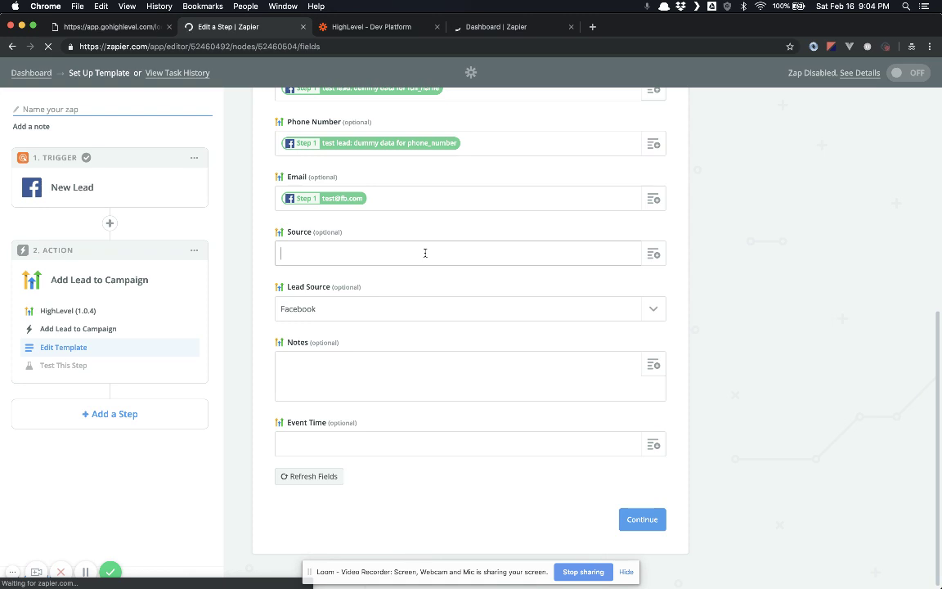
{"action": "type", "text": "Flyer"}
{"action": "key", "text": "super+a"}
{"action": "key", "text": "BackSpace"}
{"action": "type", "text": "Adwords"}
{"action": "key", "text": "super+a"}
{"action": "key", "text": "BackSpace"}
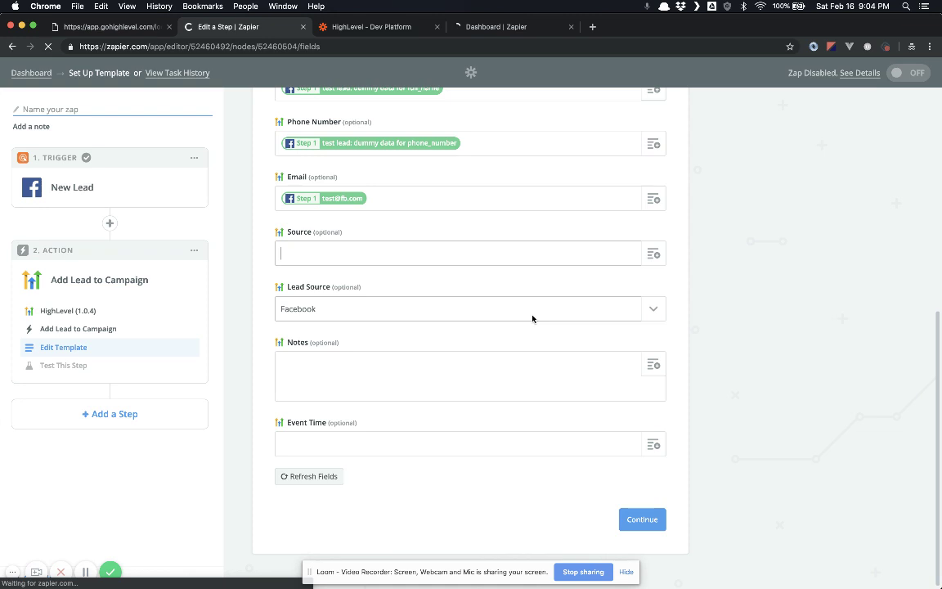
- Map the Notes field to the Website URL value of the Facebook New Lead
{"action": "left_click", "coordinate": [534, 359]}
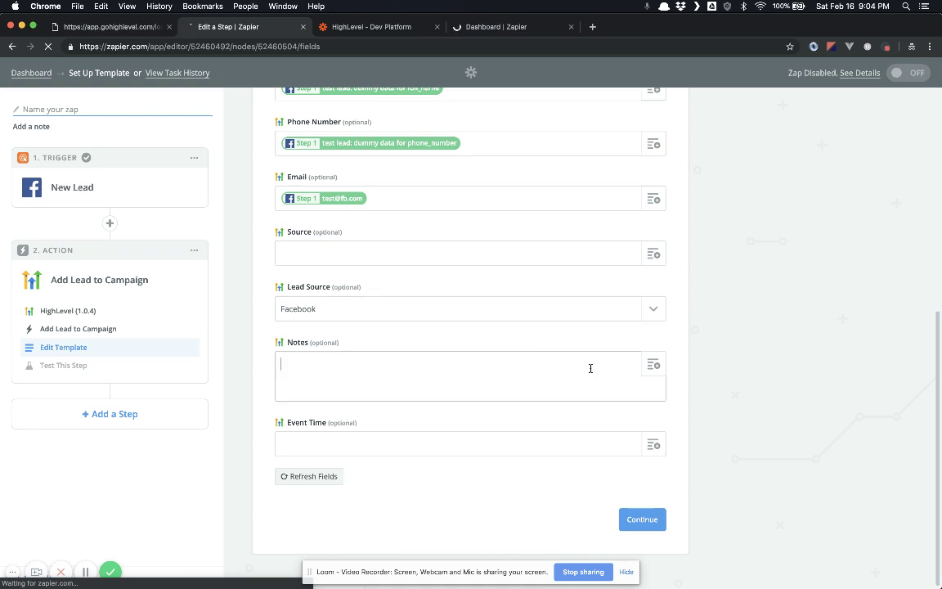
{"action": "left_click", "coordinate": [654, 364]}
{"action": "scroll", "coordinate": [509, 507], "scroll_direction": "down", "scroll_amount": 3}
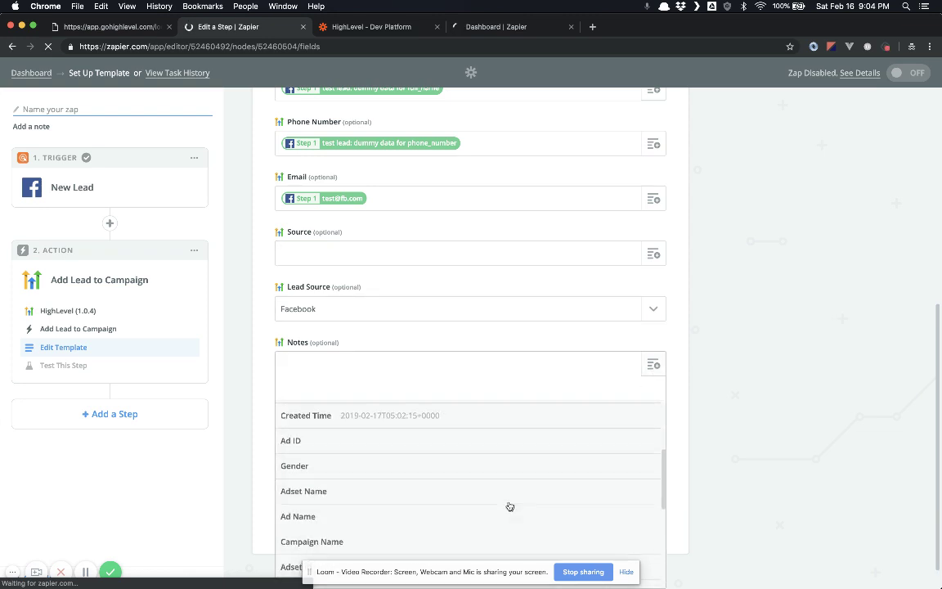
{"action": "scroll", "coordinate": [509, 507], "scroll_direction": "down", "scroll_amount": 3}
{"action": "scroll", "coordinate": [510, 507], "scroll_direction": "down", "scroll_amount": 2}
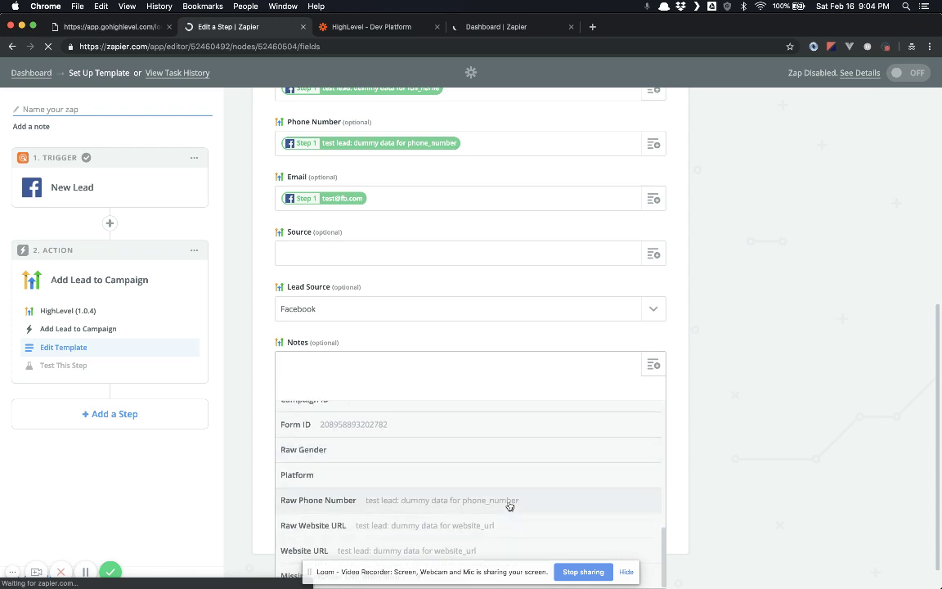
{"action": "left_click", "coordinate": [501, 551]}
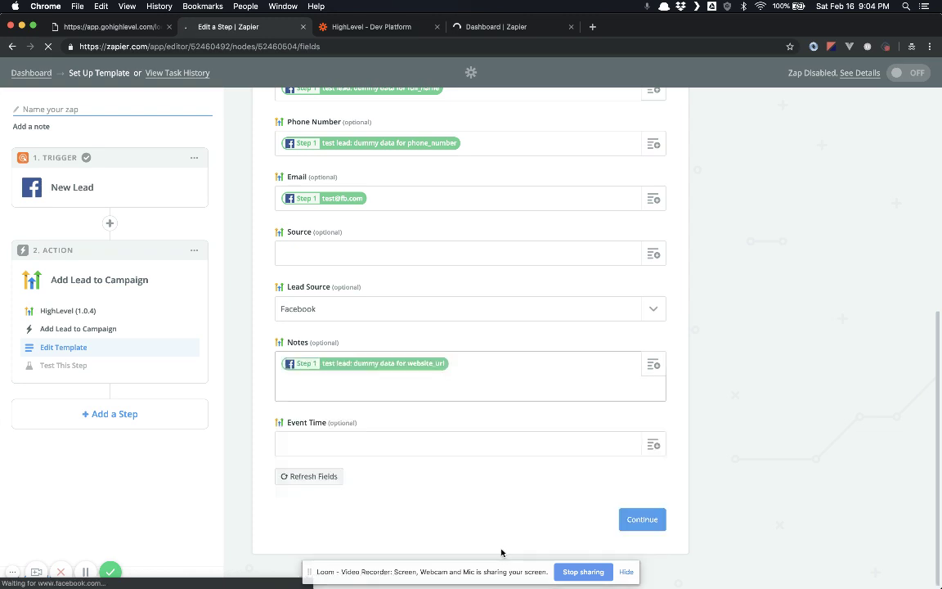
- Leave Event Time empty, complete the action template and send the test to HighLevel (1.0.4)
{"action": "left_click", "coordinate": [469, 447]}
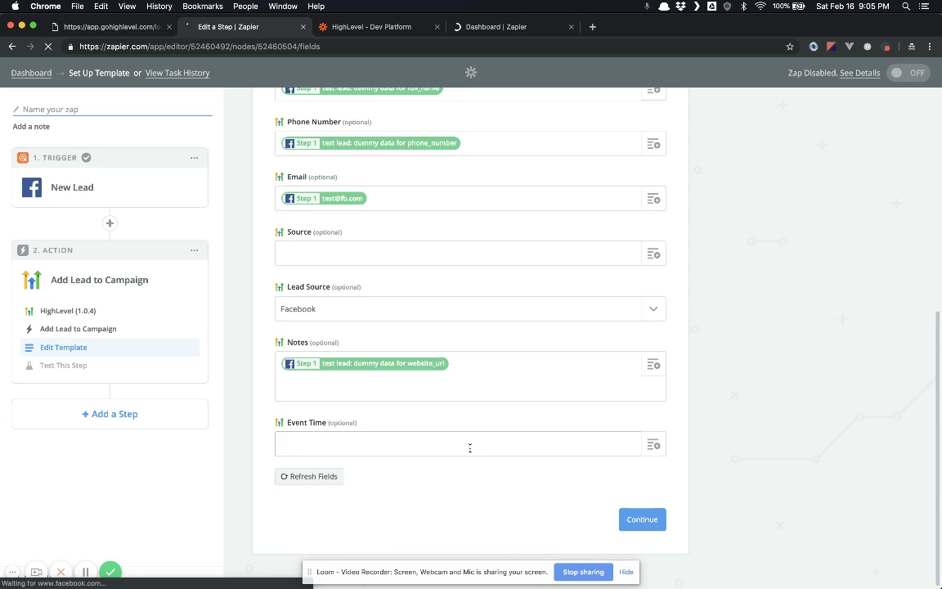
{"action": "left_click", "coordinate": [630, 516]}
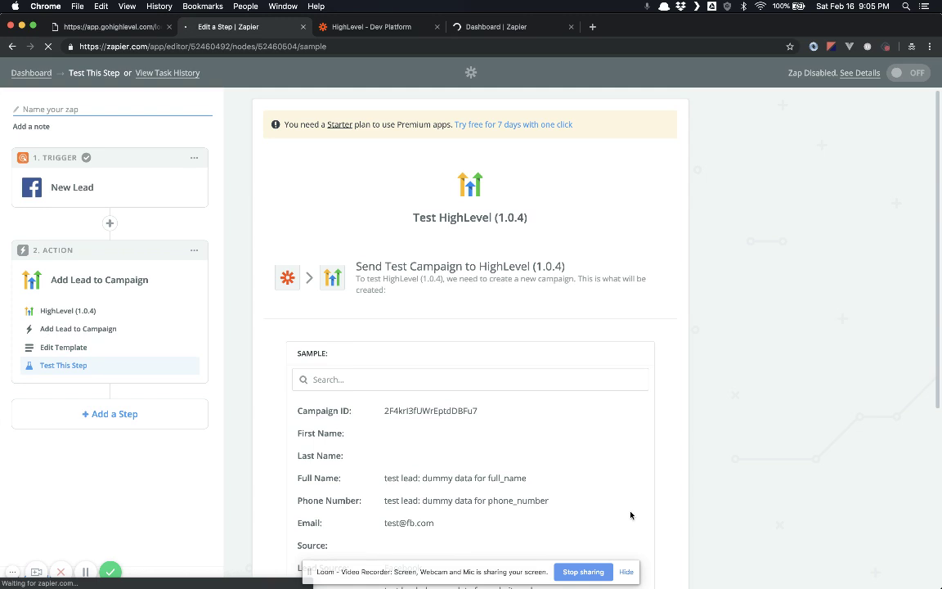
{"action": "scroll", "coordinate": [671, 316], "scroll_direction": "down", "scroll_amount": 5}
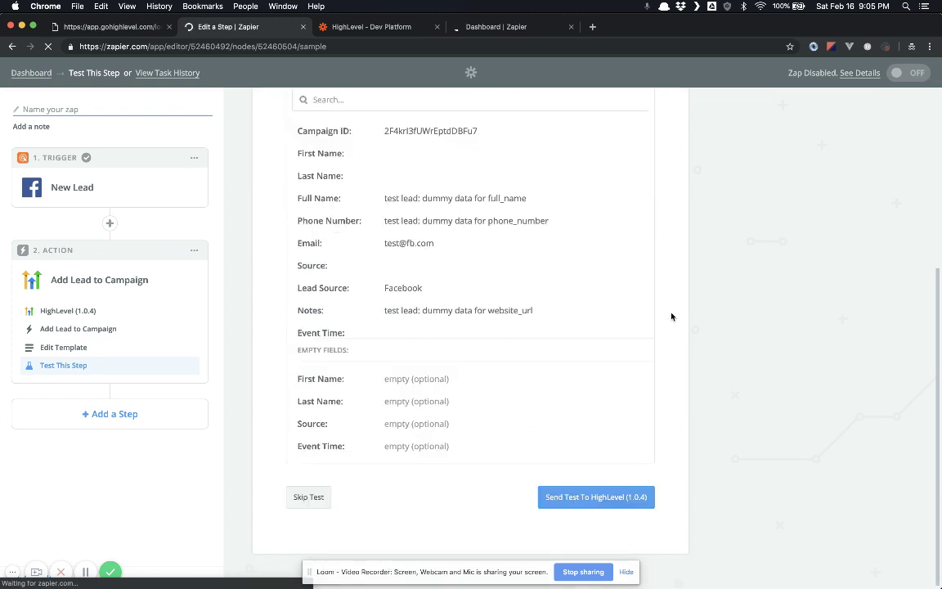
{"action": "left_click", "coordinate": [620, 496]}
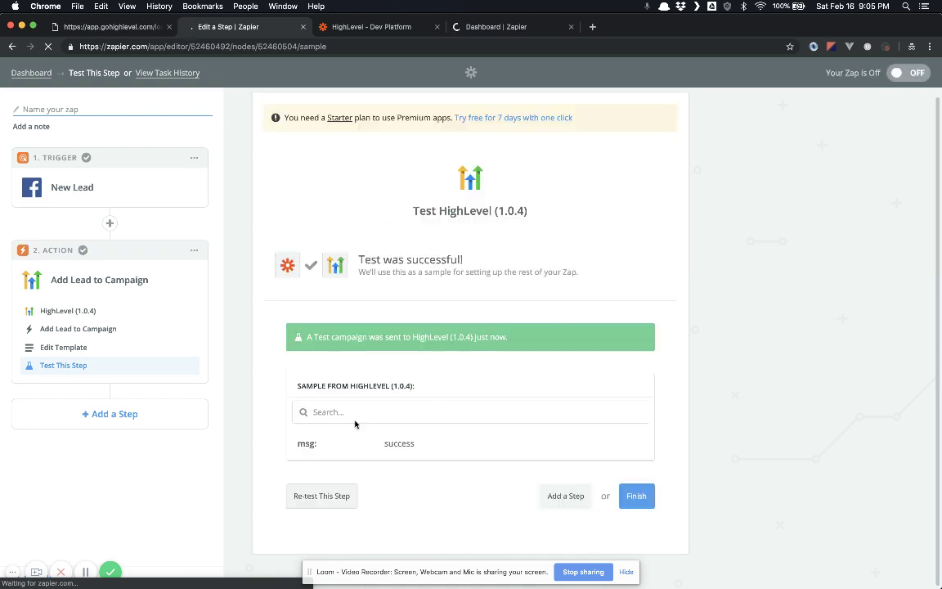
- Switch to HighLevel, reload the campaigns list and open the Call campaign's contacts to check for the test lead
{"action": "left_click", "coordinate": [112, 26]}
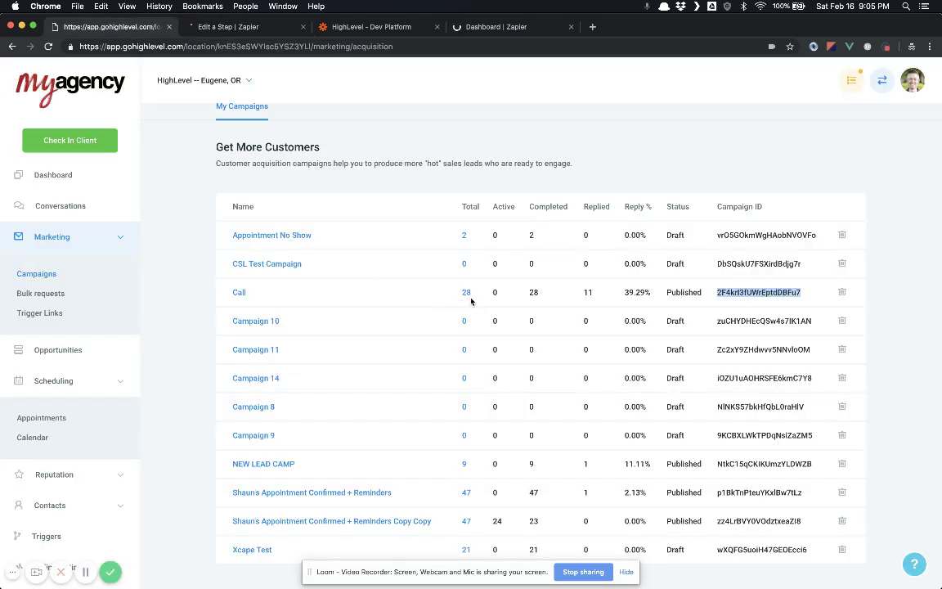
{"action": "left_click", "coordinate": [49, 295]}
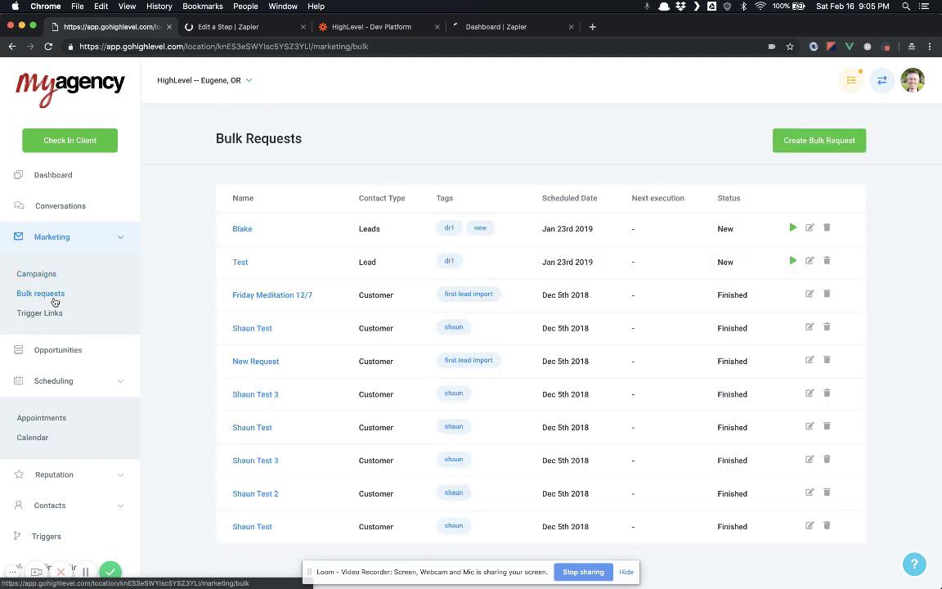
{"action": "left_click", "coordinate": [49, 273]}
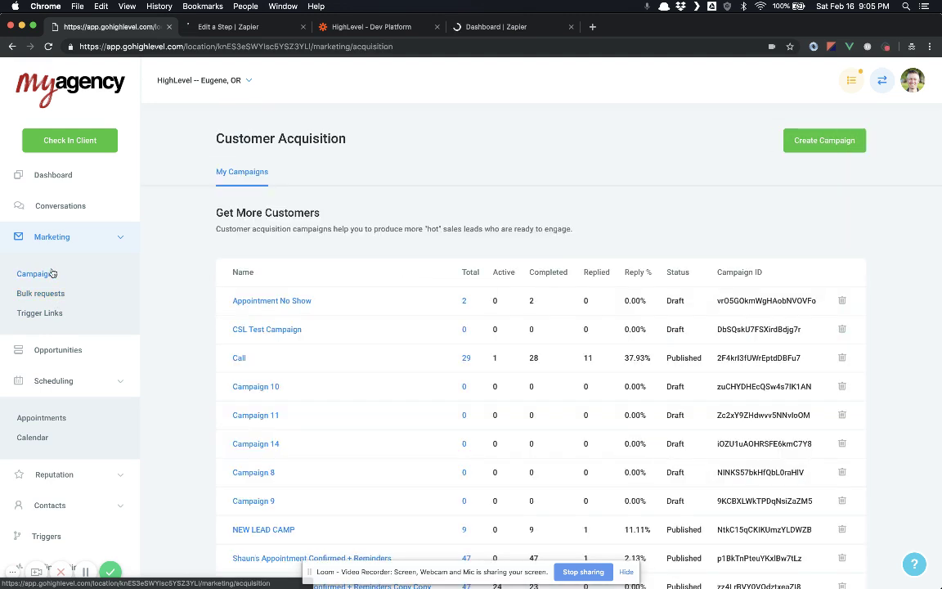
{"action": "left_click", "coordinate": [465, 360]}
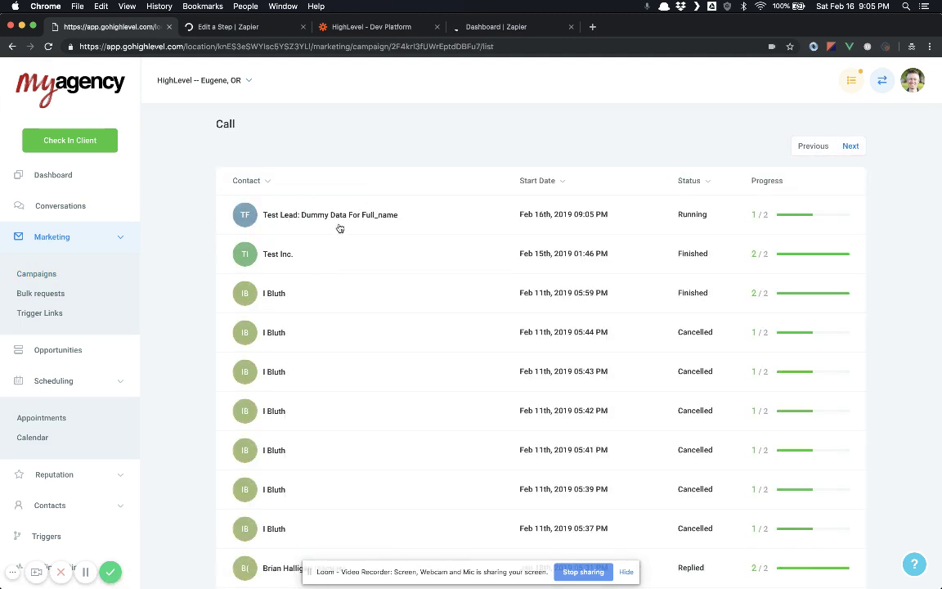
- Back in Zapier, finish the Zap with the name "Our amazing Zap!" and try to turn it on, dismissing the upgrade offer
{"action": "left_click", "coordinate": [228, 27]}
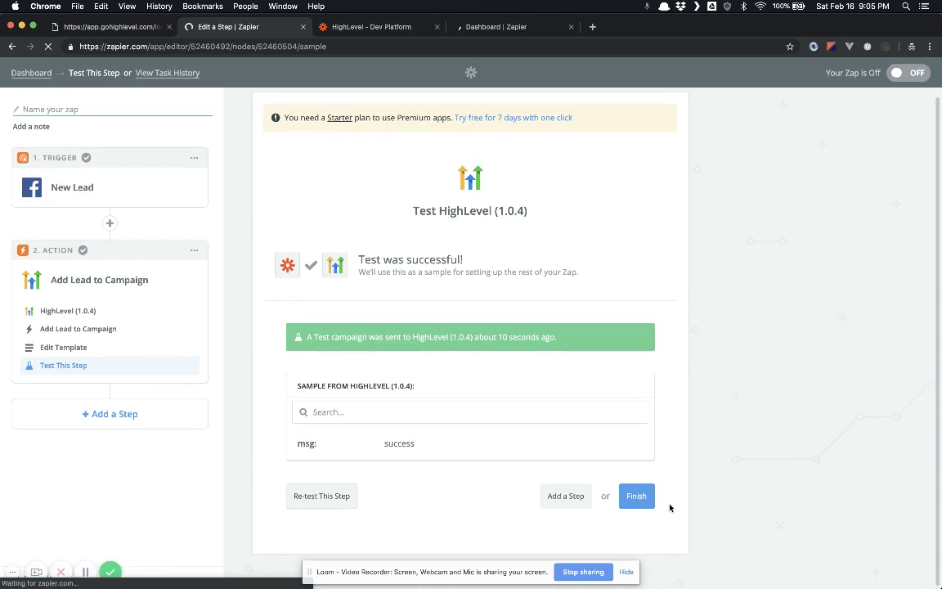
{"action": "left_click", "coordinate": [642, 497]}
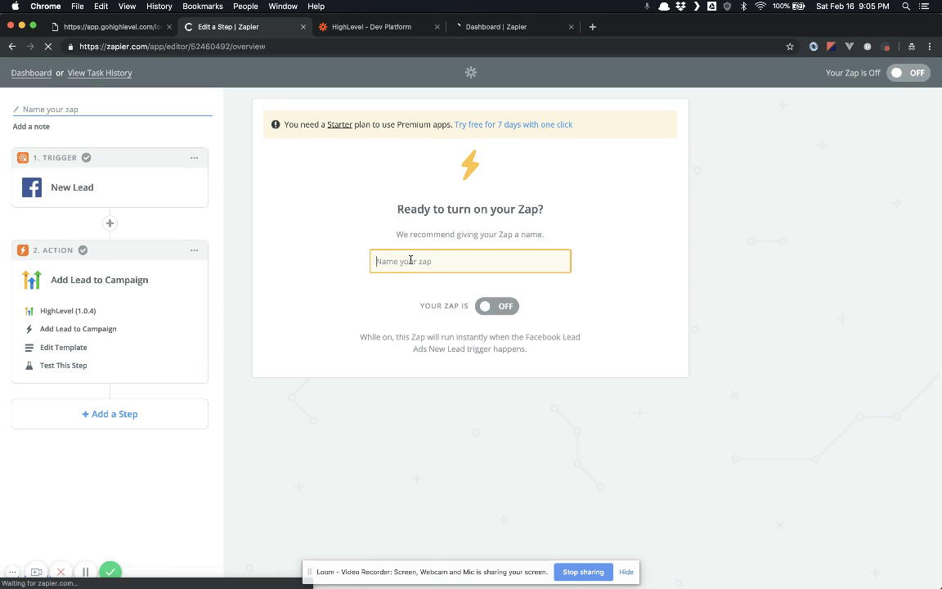
{"action": "type", "text": "Our amazing"}
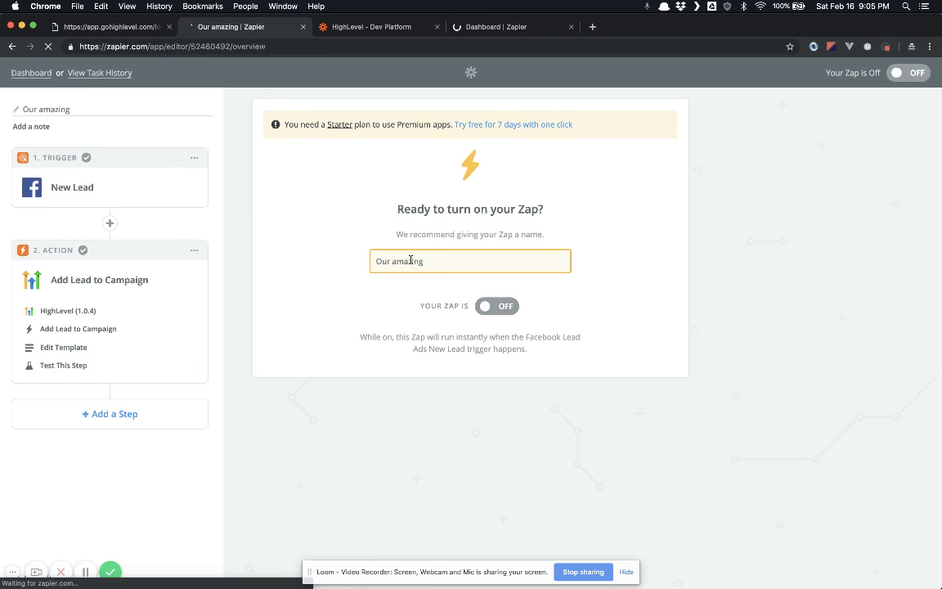
{"action": "type", "text": " Zap!"}
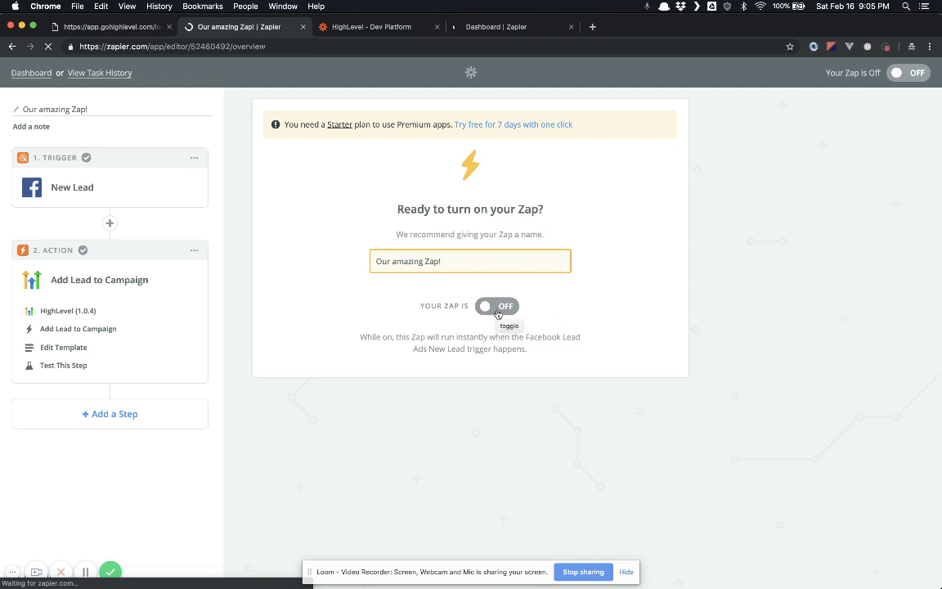
{"action": "left_click", "coordinate": [498, 307]}
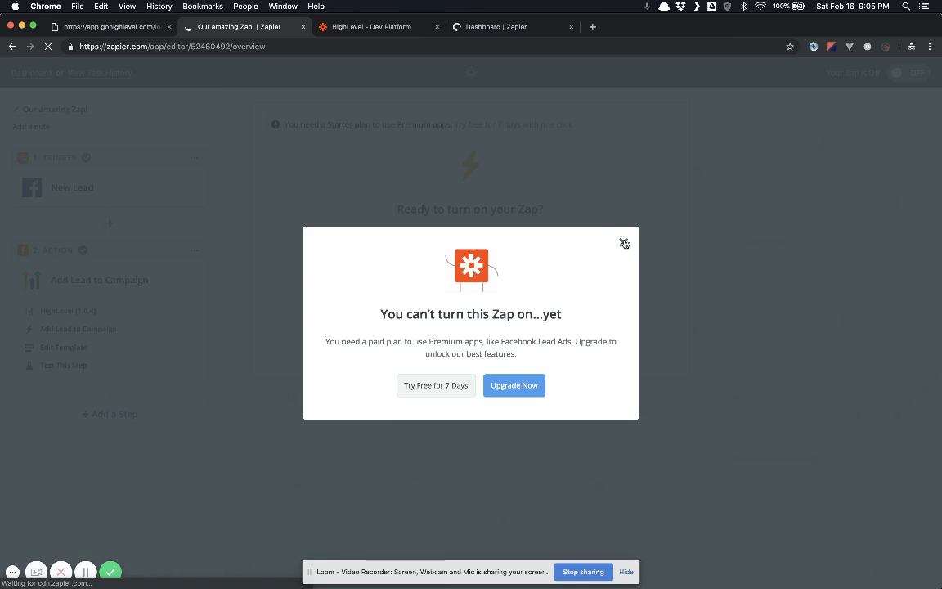
{"action": "left_click", "coordinate": [624, 243]}
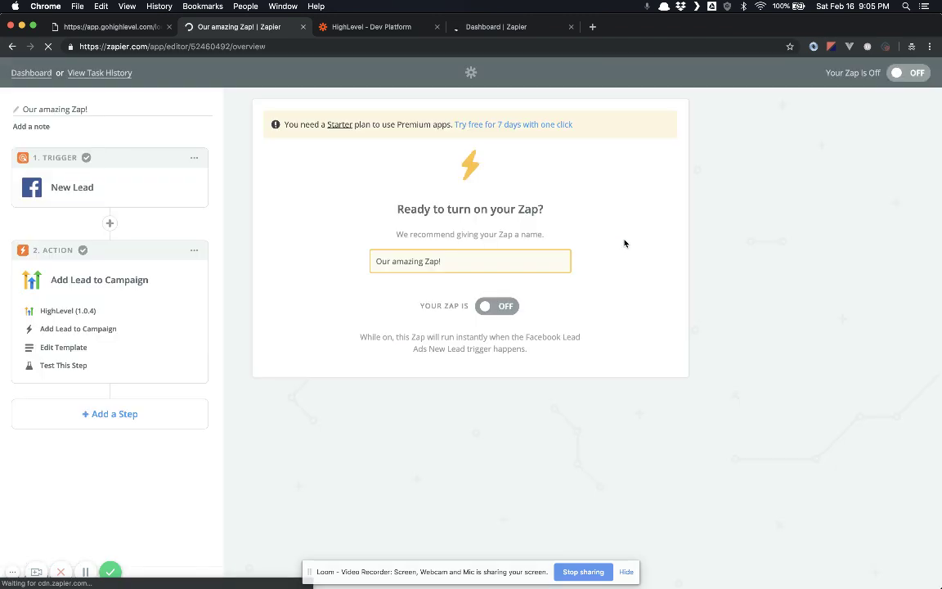